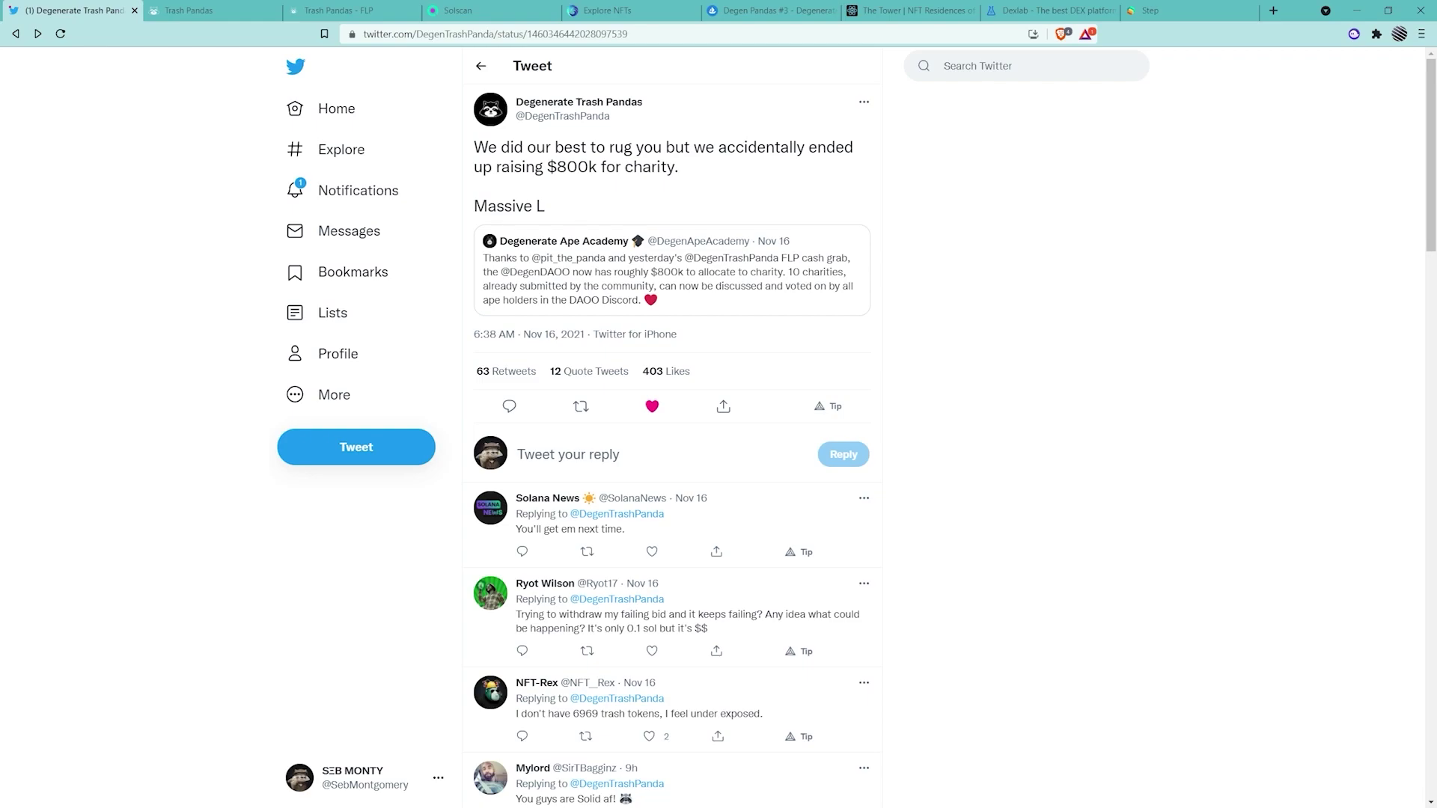
- On degentrashpanda.com, filter traits by Super Rare, Mythic and Rare, then narrow the category to Glasses
key("ctrl+Tab")
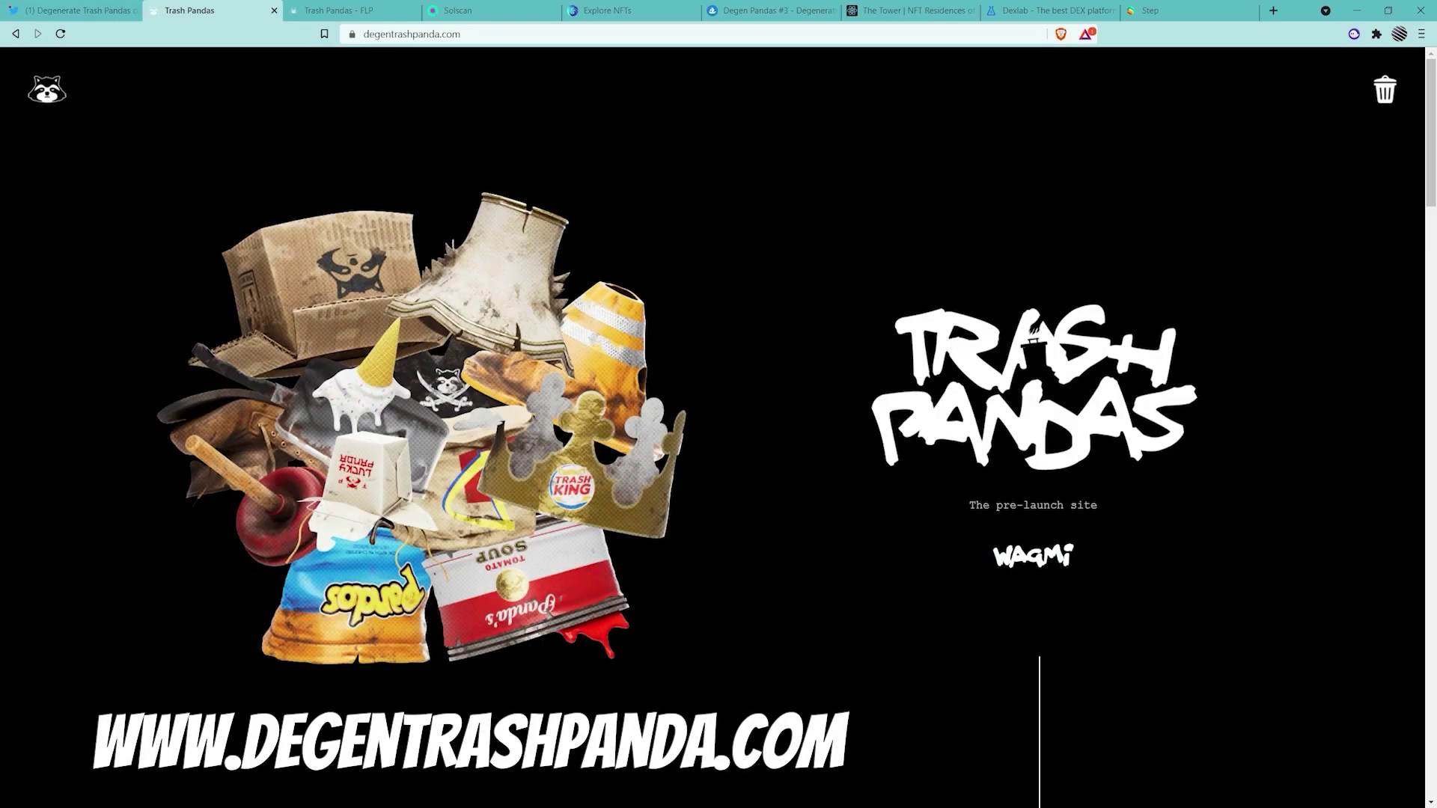
left_click(1385, 89)
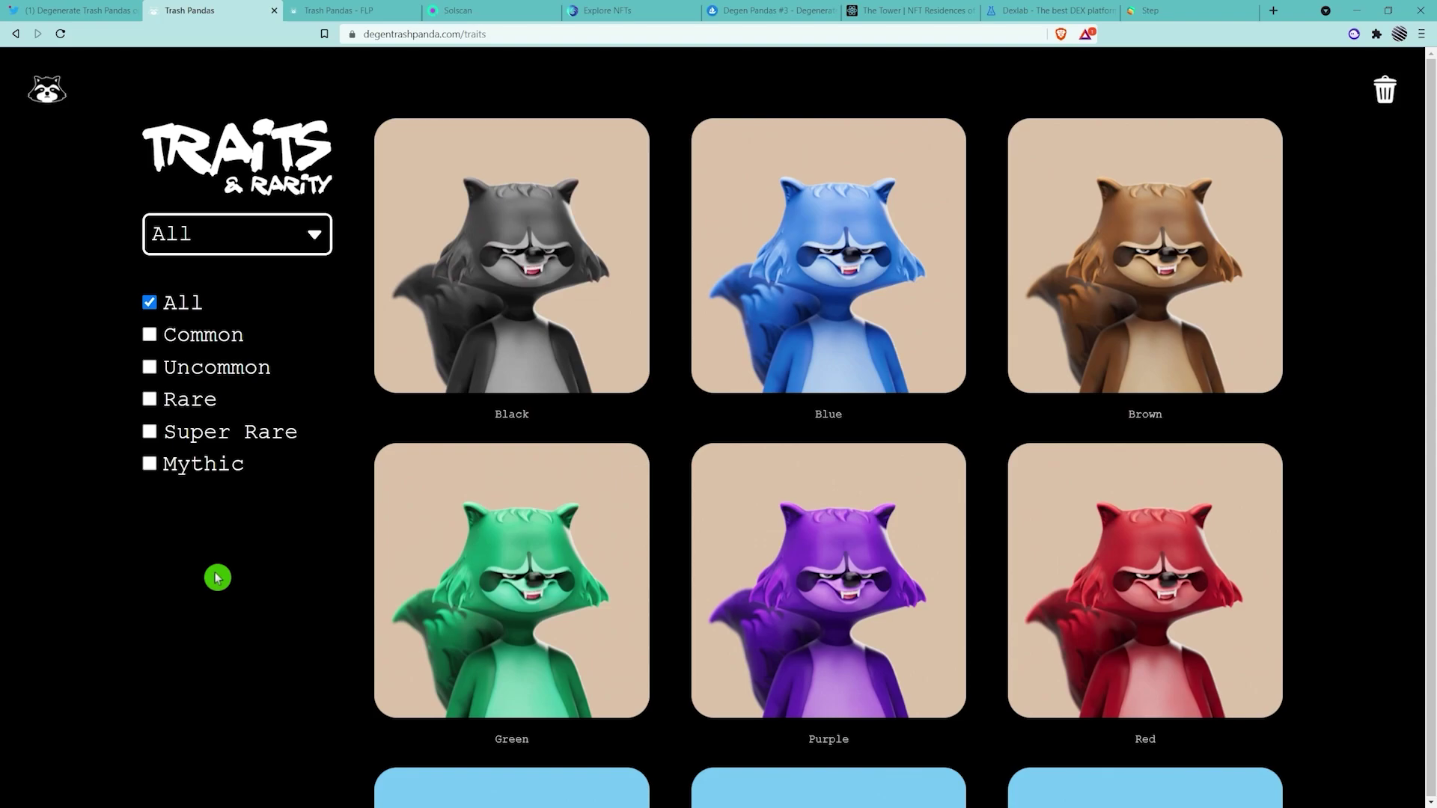
left_click(149, 431)
left_click(150, 464)
left_click(157, 400)
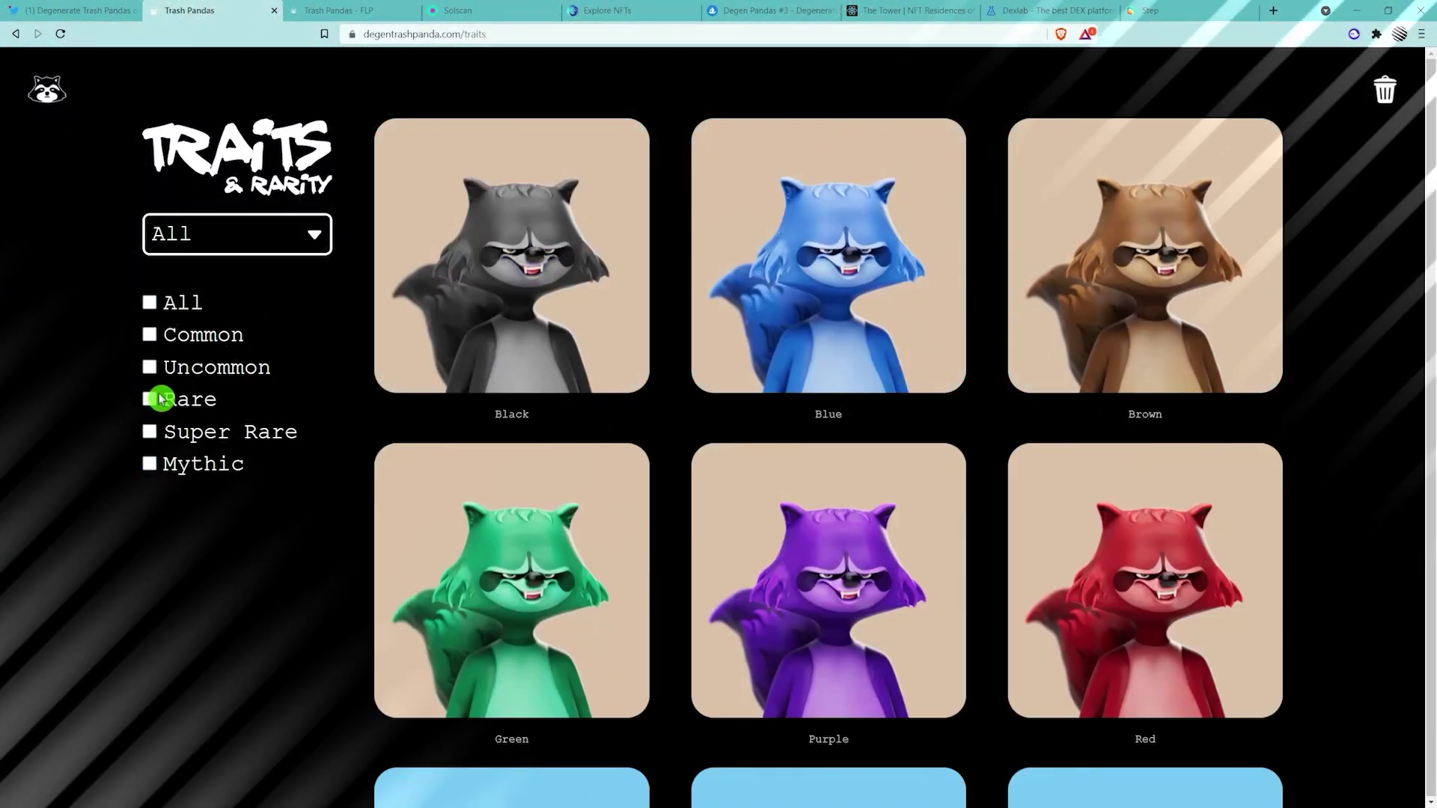
left_click(280, 238)
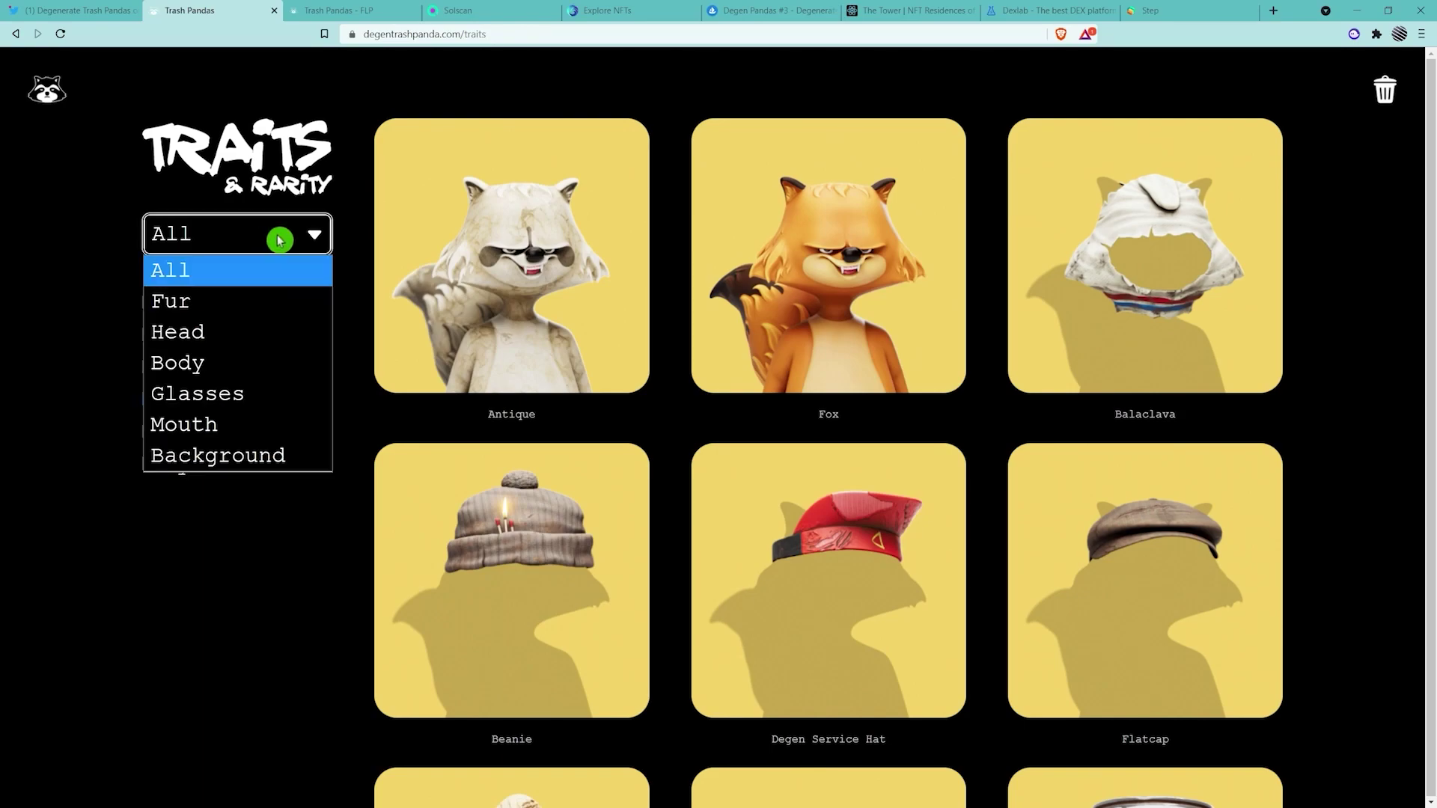
left_click(272, 393)
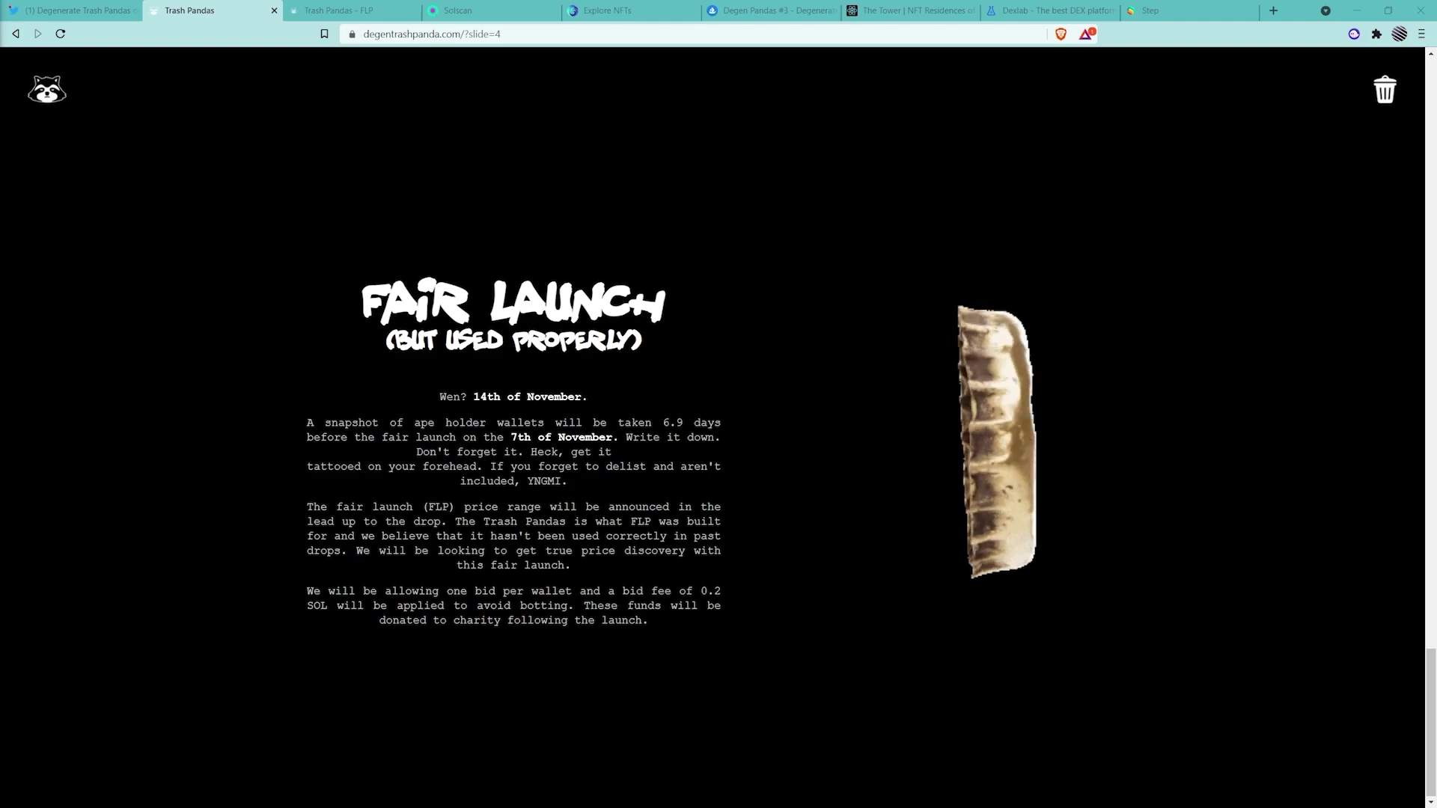
- On the Trash Pandas FLP tab, review Phantom's recent activity and open the latest transaction on Solscan
key("ctrl+Tab")
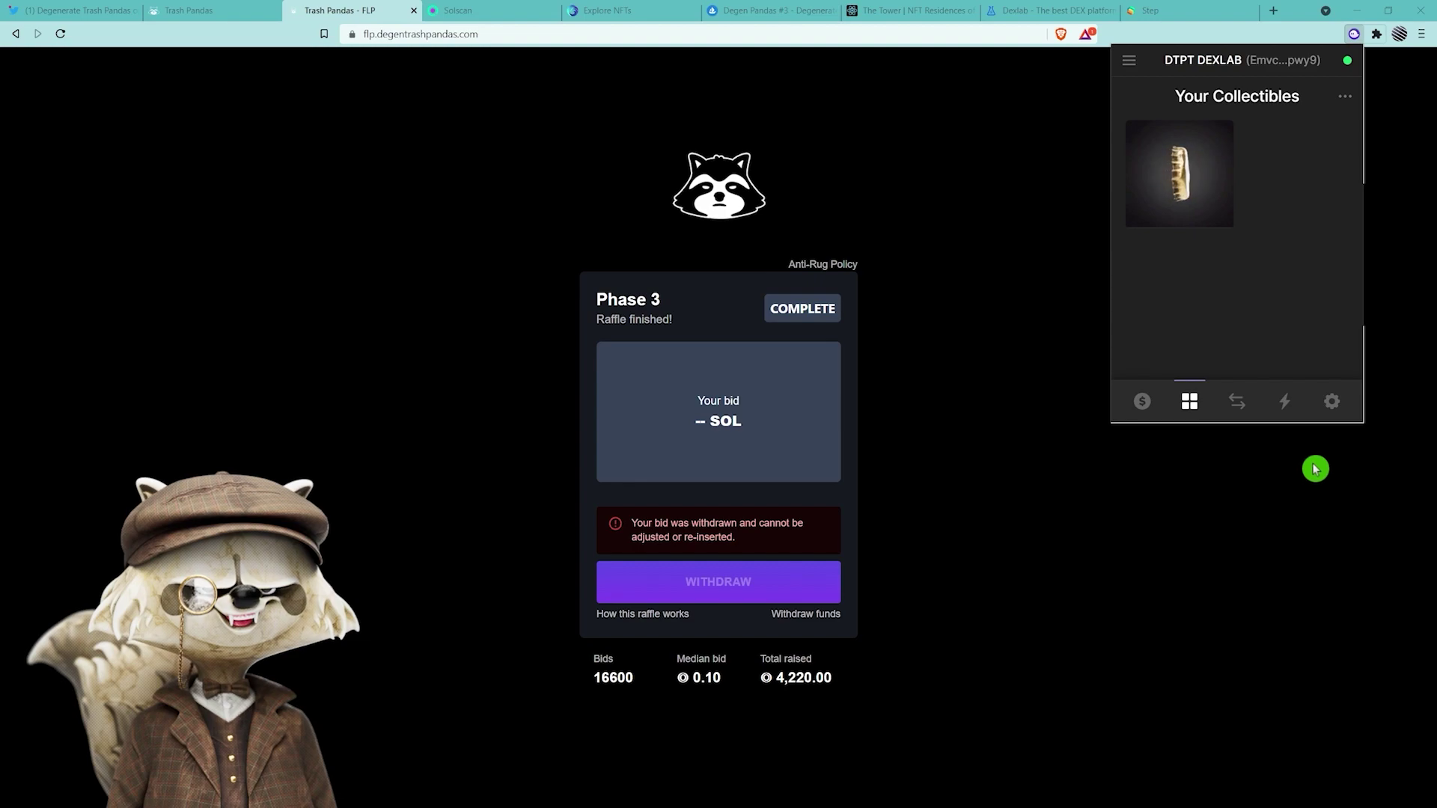
left_click(1285, 403)
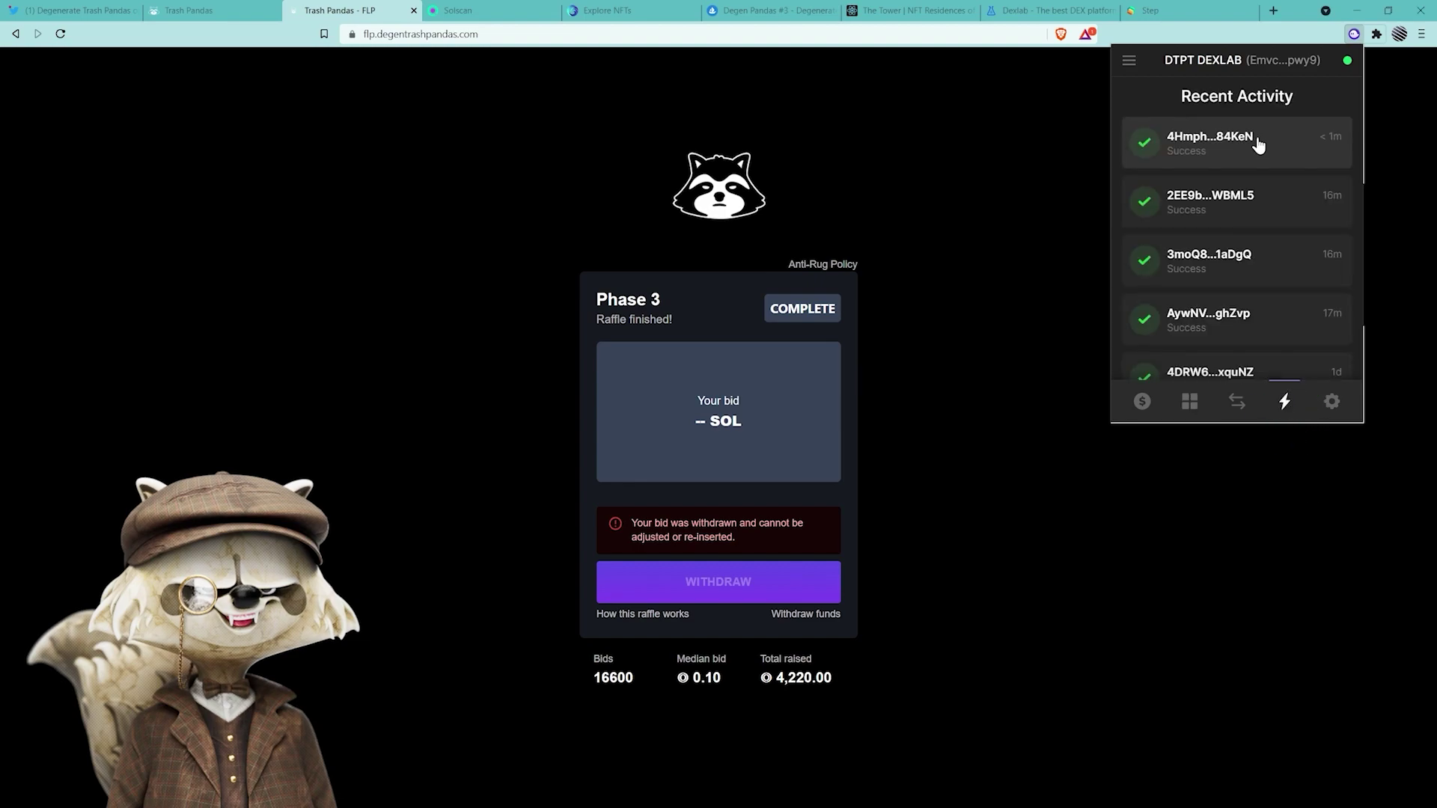
left_click(1258, 145)
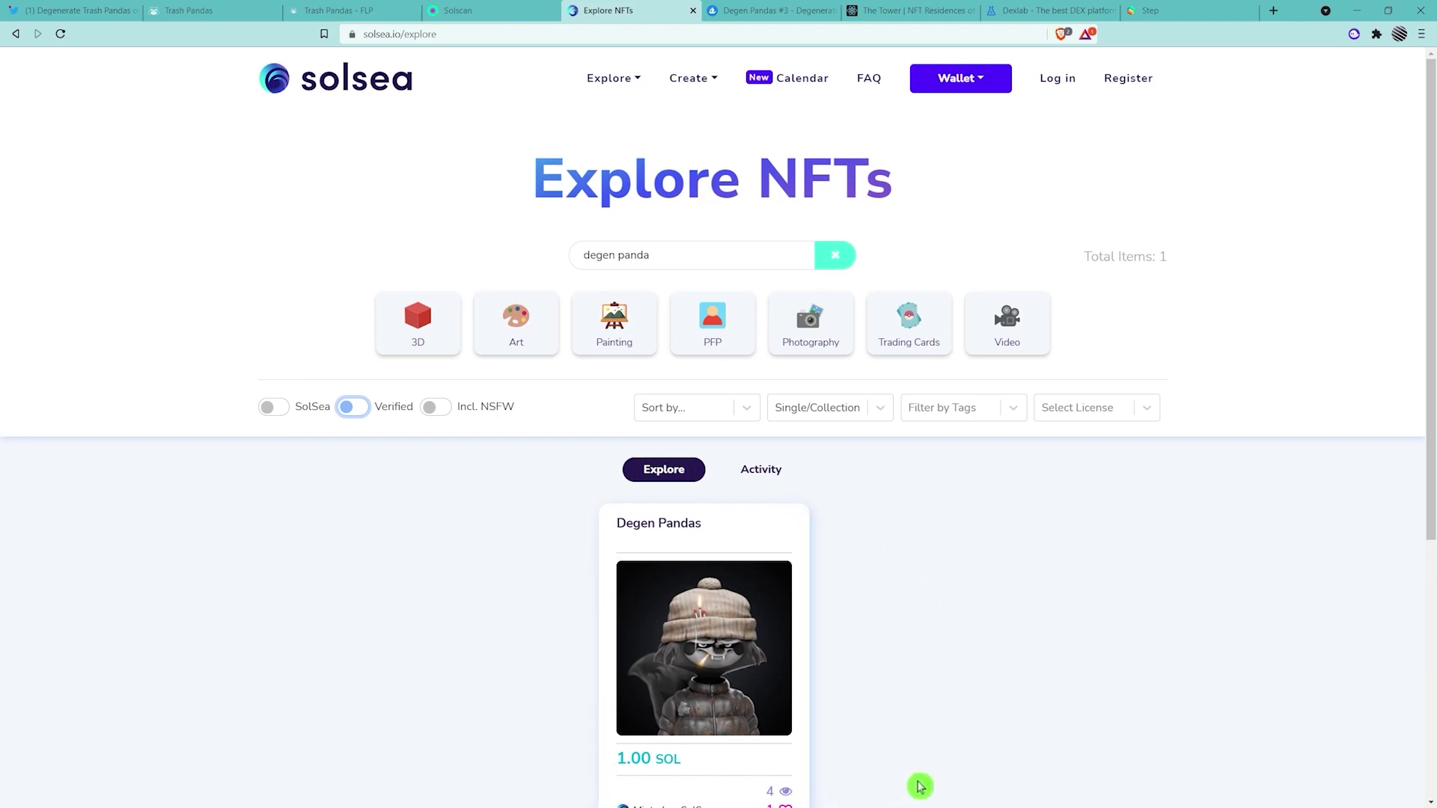
- Move from Solsea's 'degen panda' results to the Degen Pandas #3 listing on OpenSea
key("ctrl+Tab")
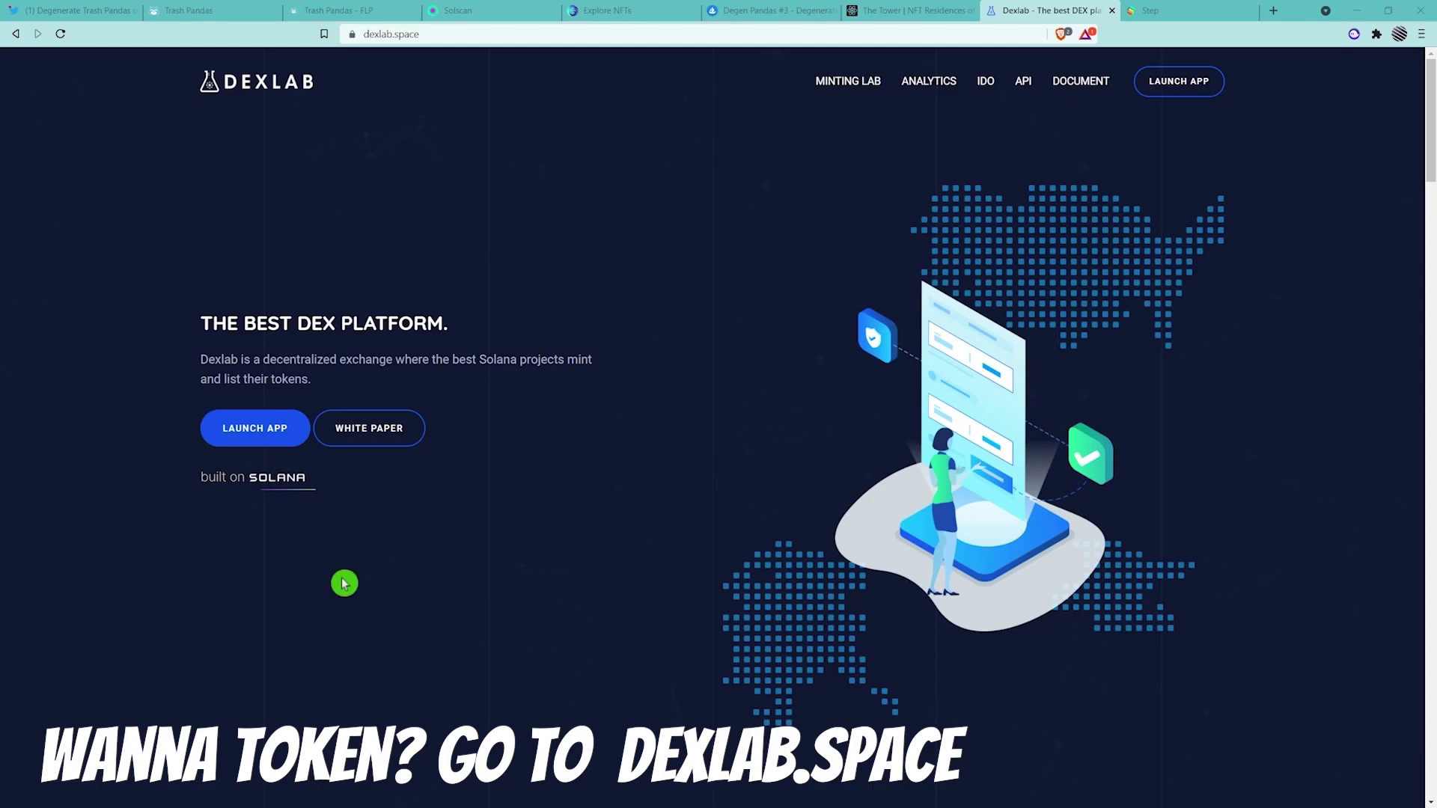
- Launch the Dexlab app and connect the Phantom wallet
left_click(279, 439)
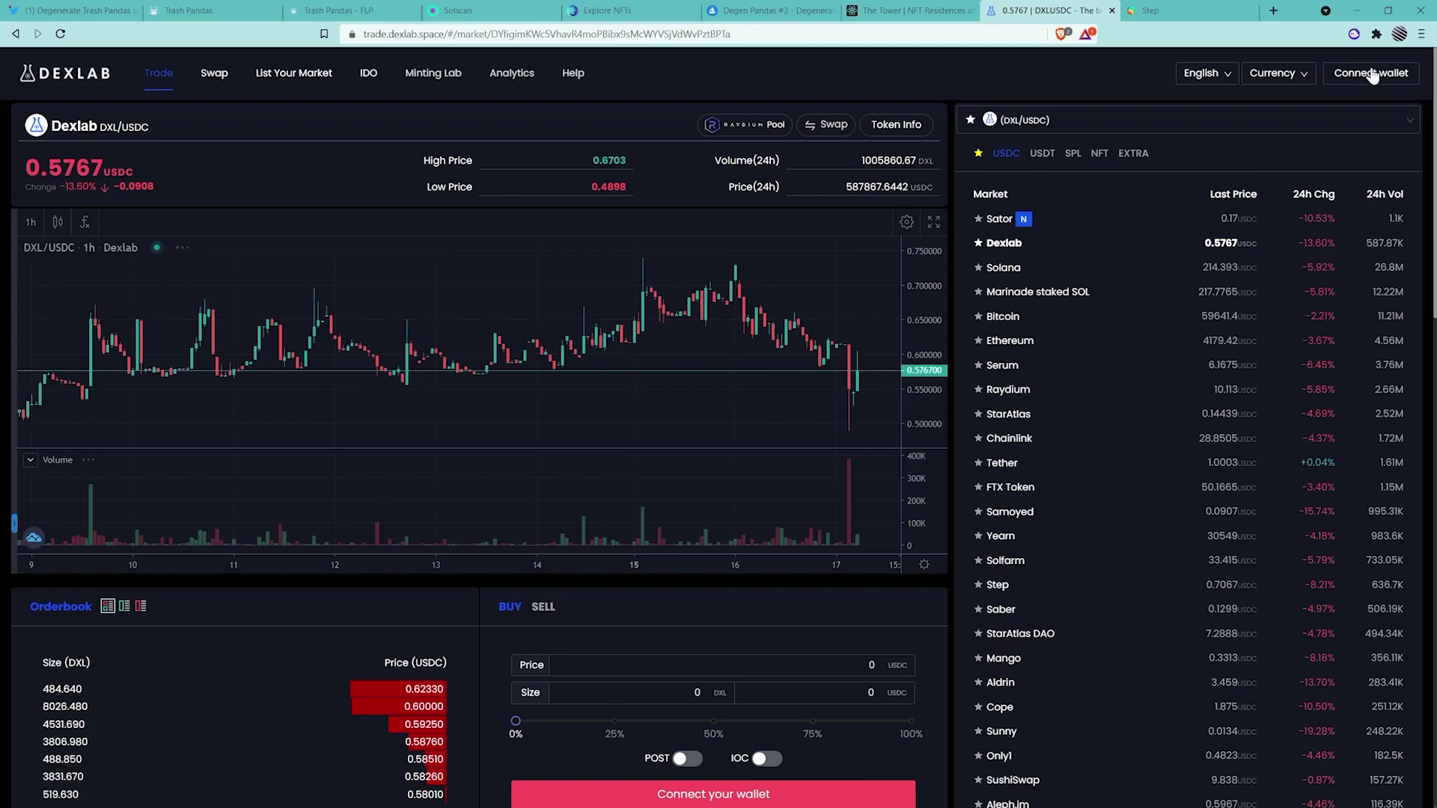
left_click(1373, 75)
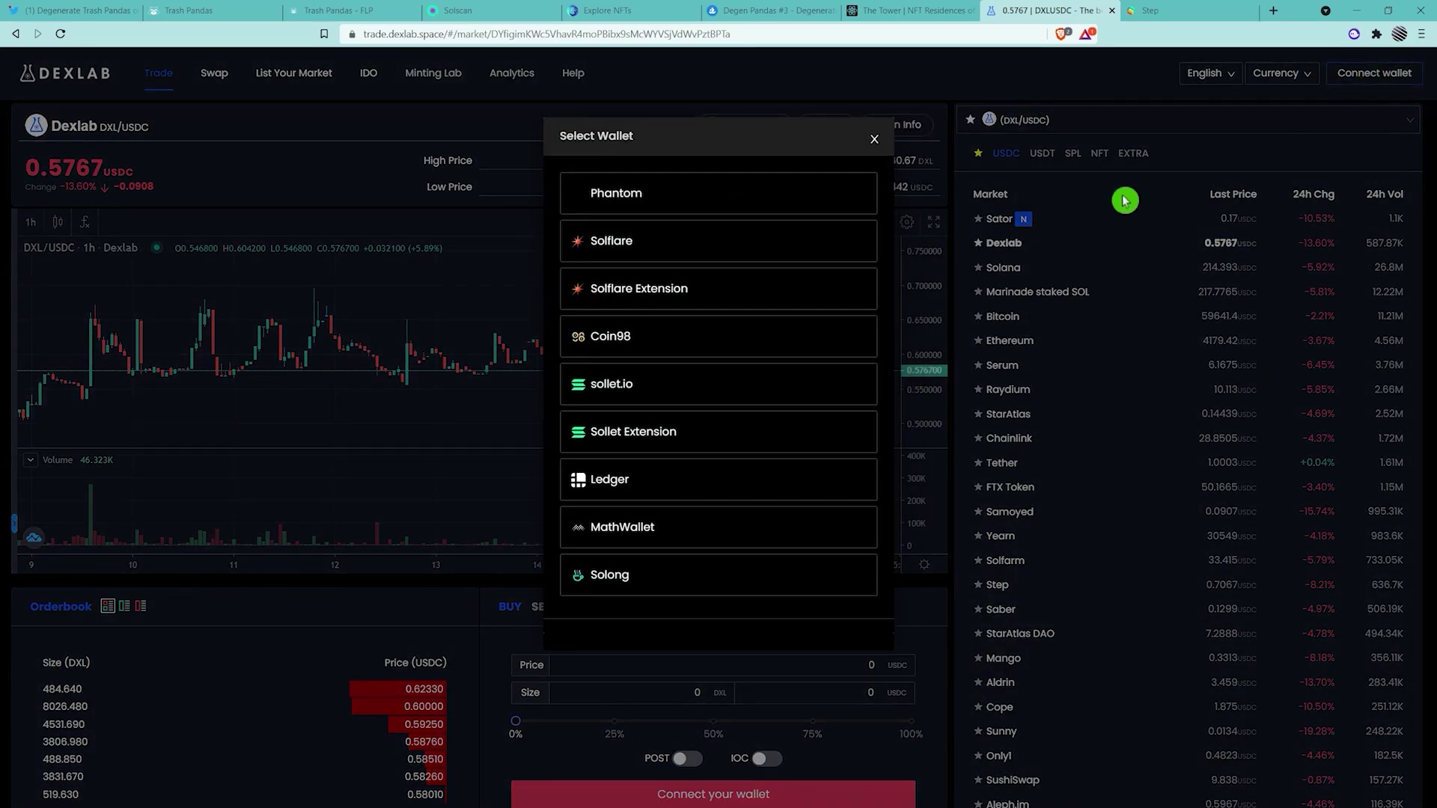
left_click(696, 200)
left_click(1357, 301)
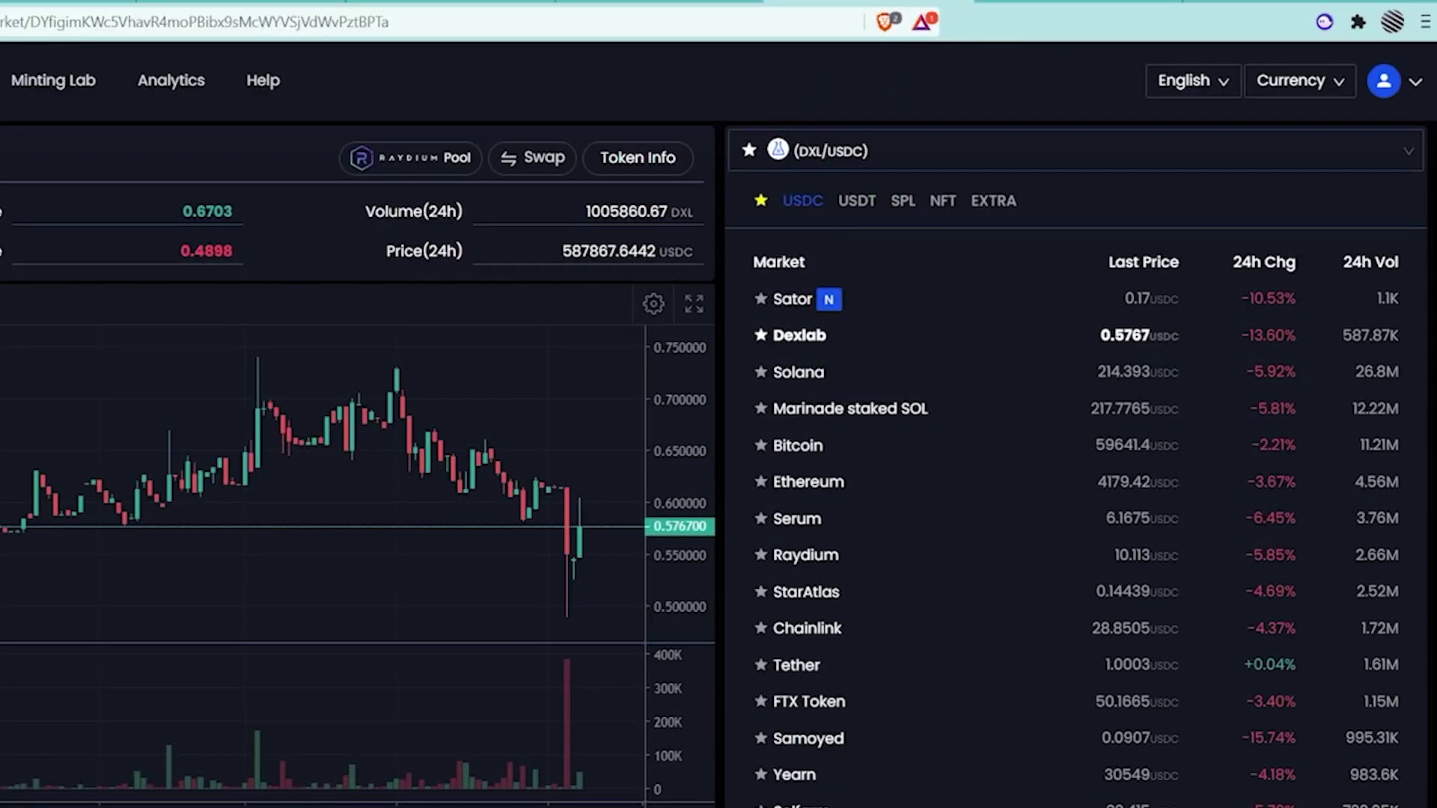
- Search the markets for 'dtpt' and open the DTPT/SOL market
left_click(741, 150)
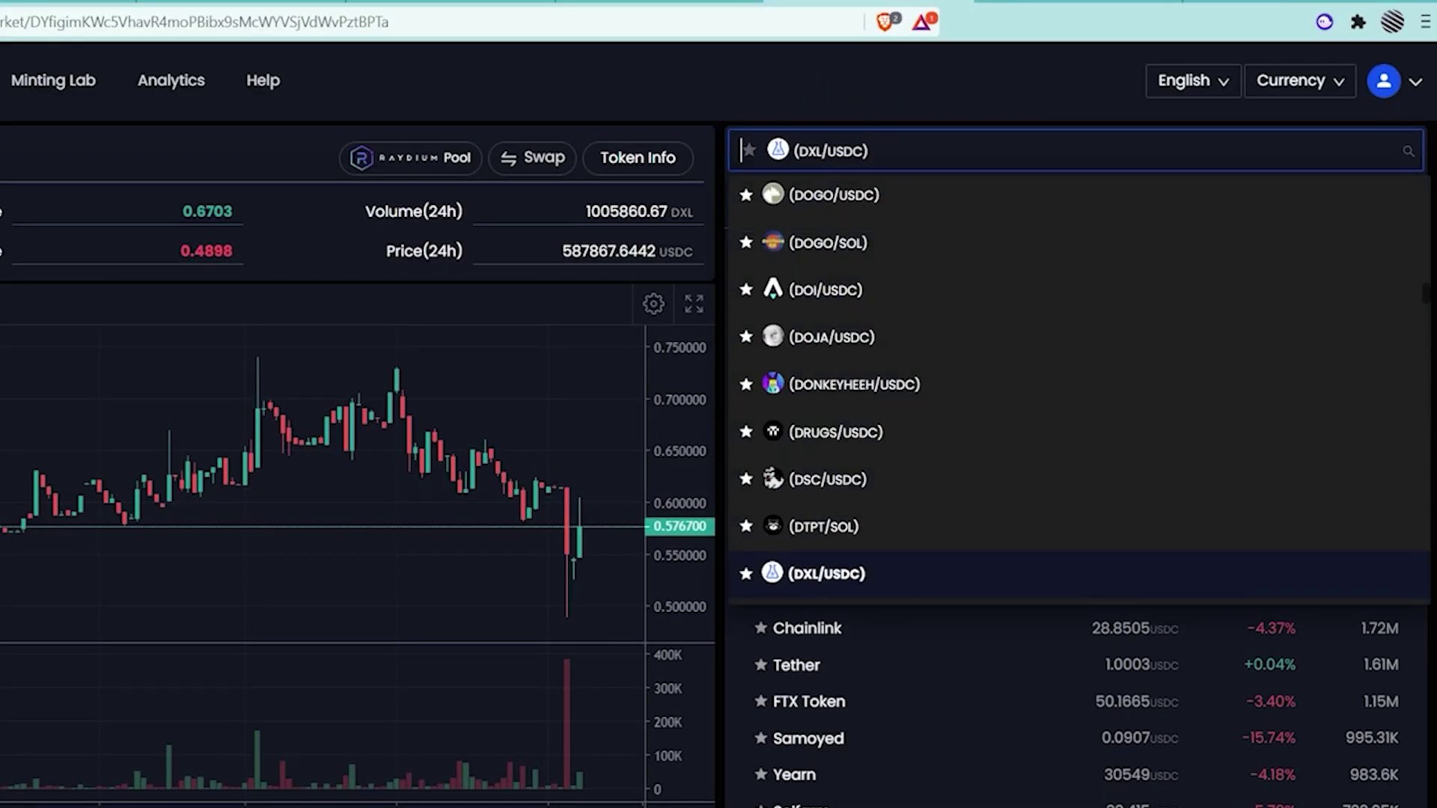
type("dtpt")
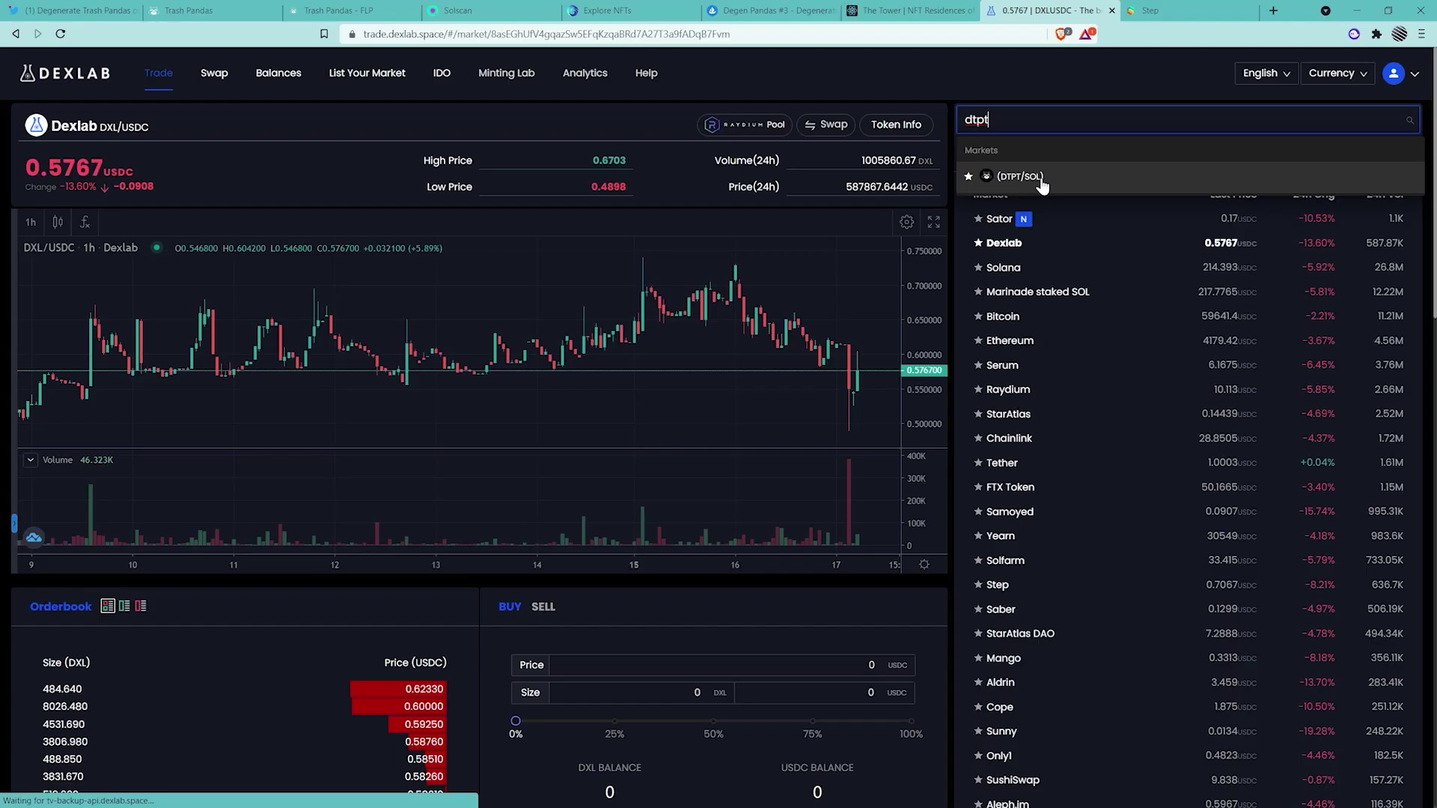
left_click(856, 246)
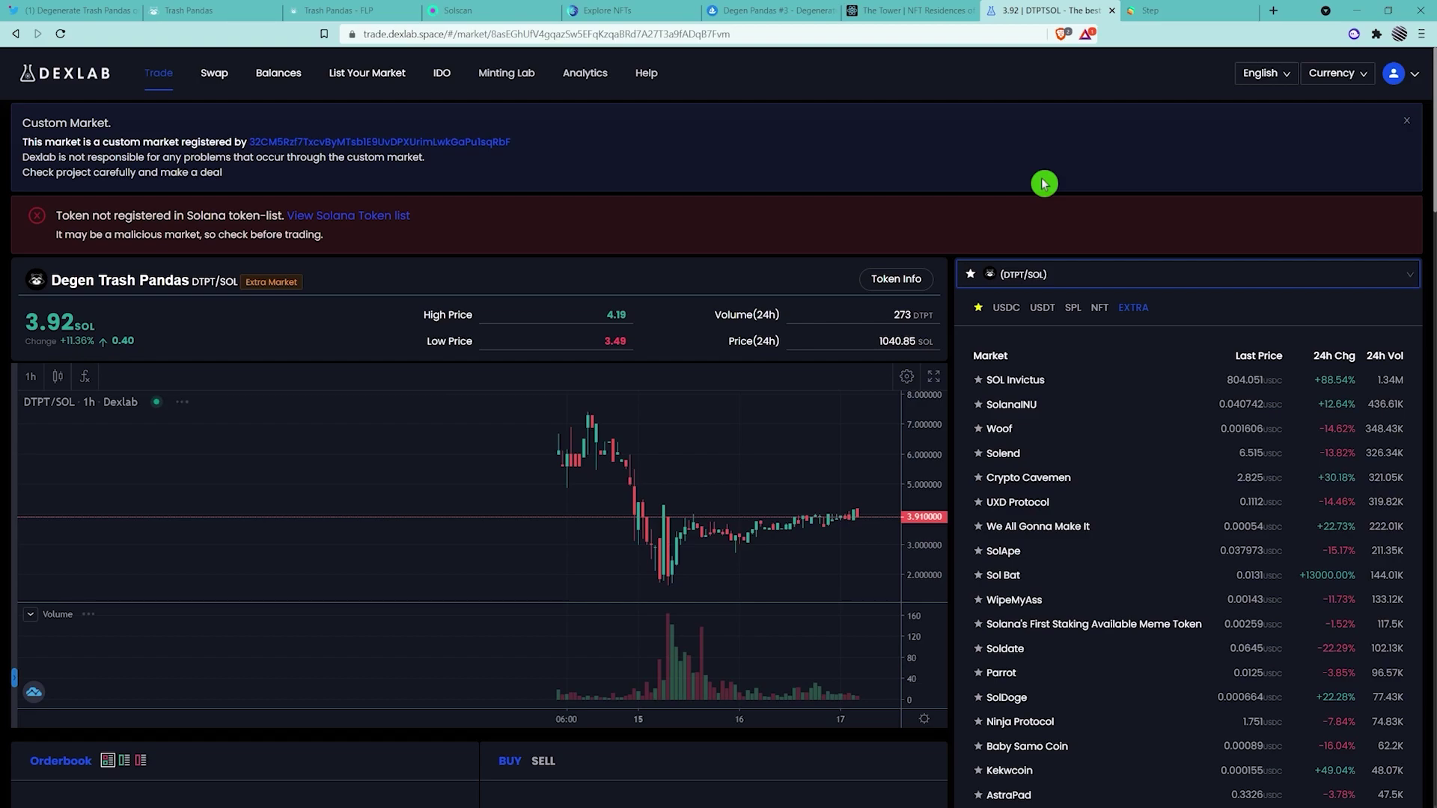
- Bring the DTPT/SOL orderbook and order form into view, showing 1 DTPT and 0.4416 SOL
left_click(1044, 183)
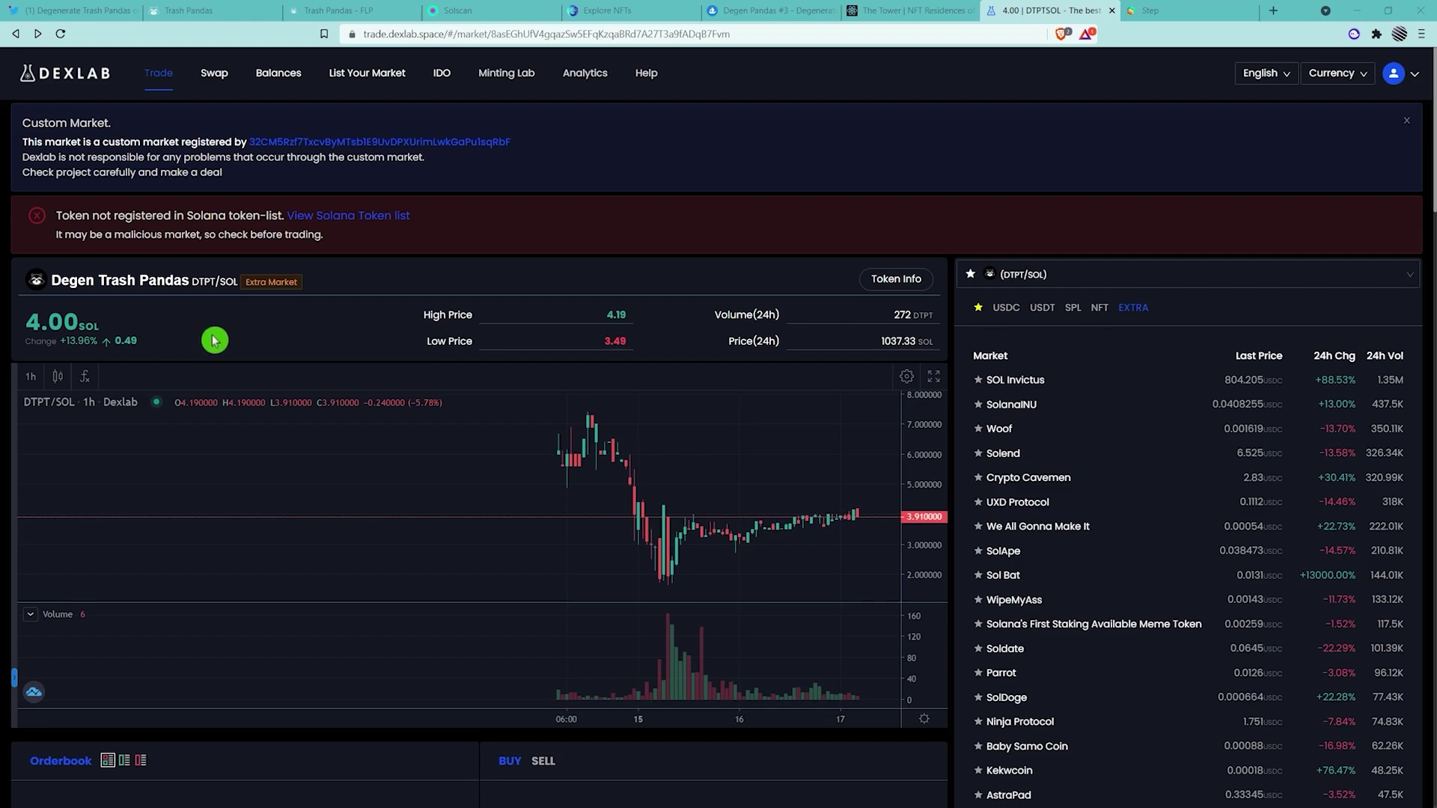
scroll(225, 352, "down", 5)
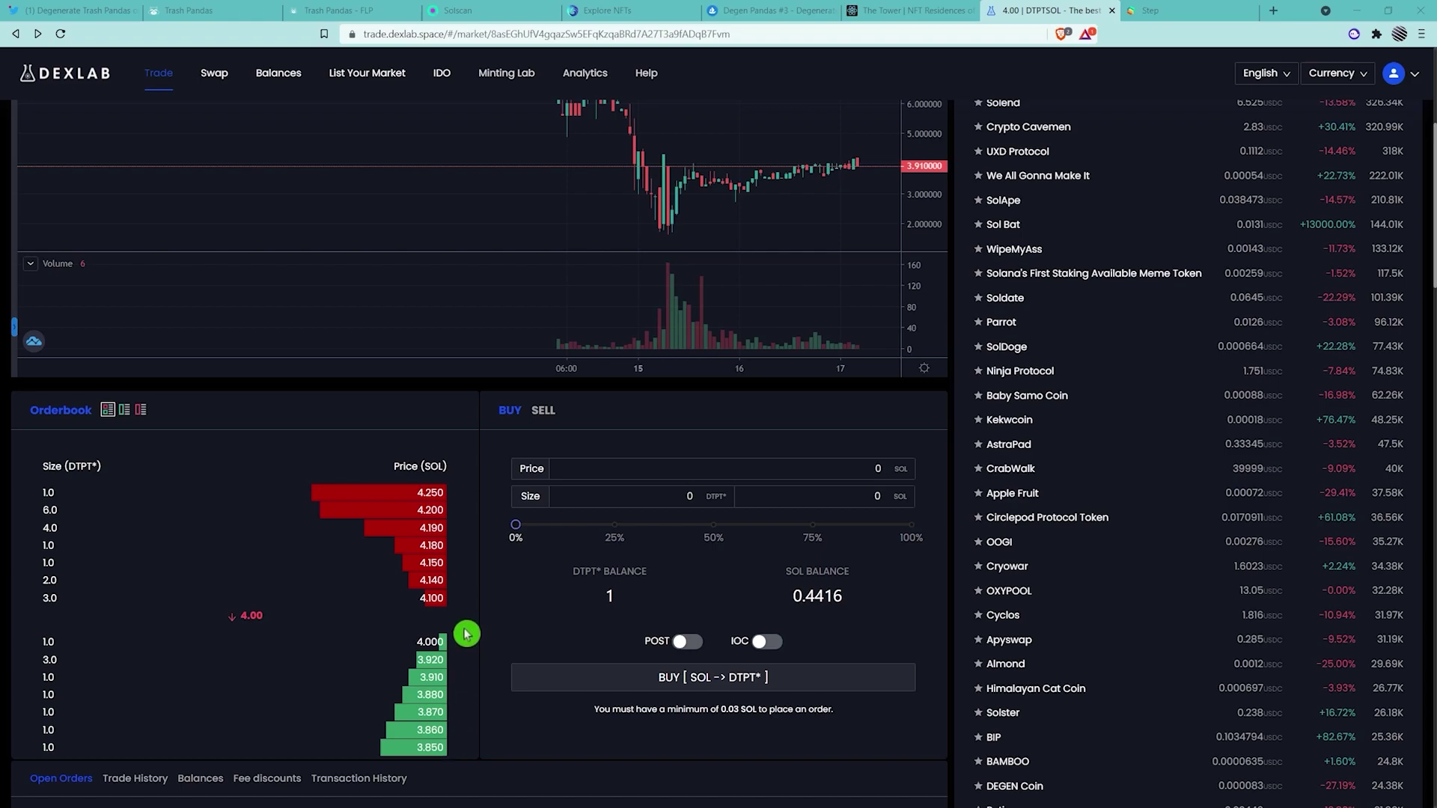
- Sell 1 DTPT at the 4.000 SOL bid and approve the transaction in Phantom
left_click(544, 414)
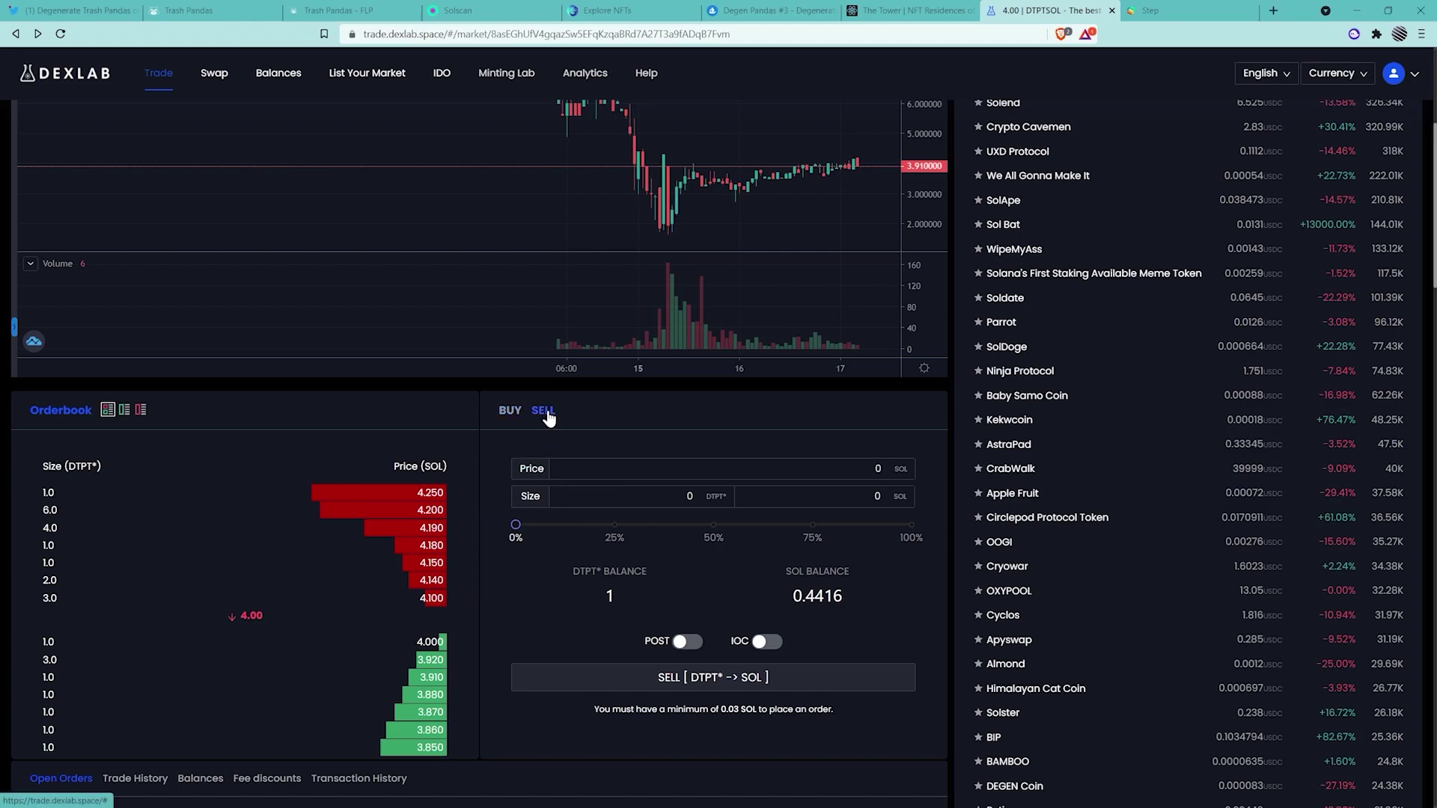
left_click(425, 649)
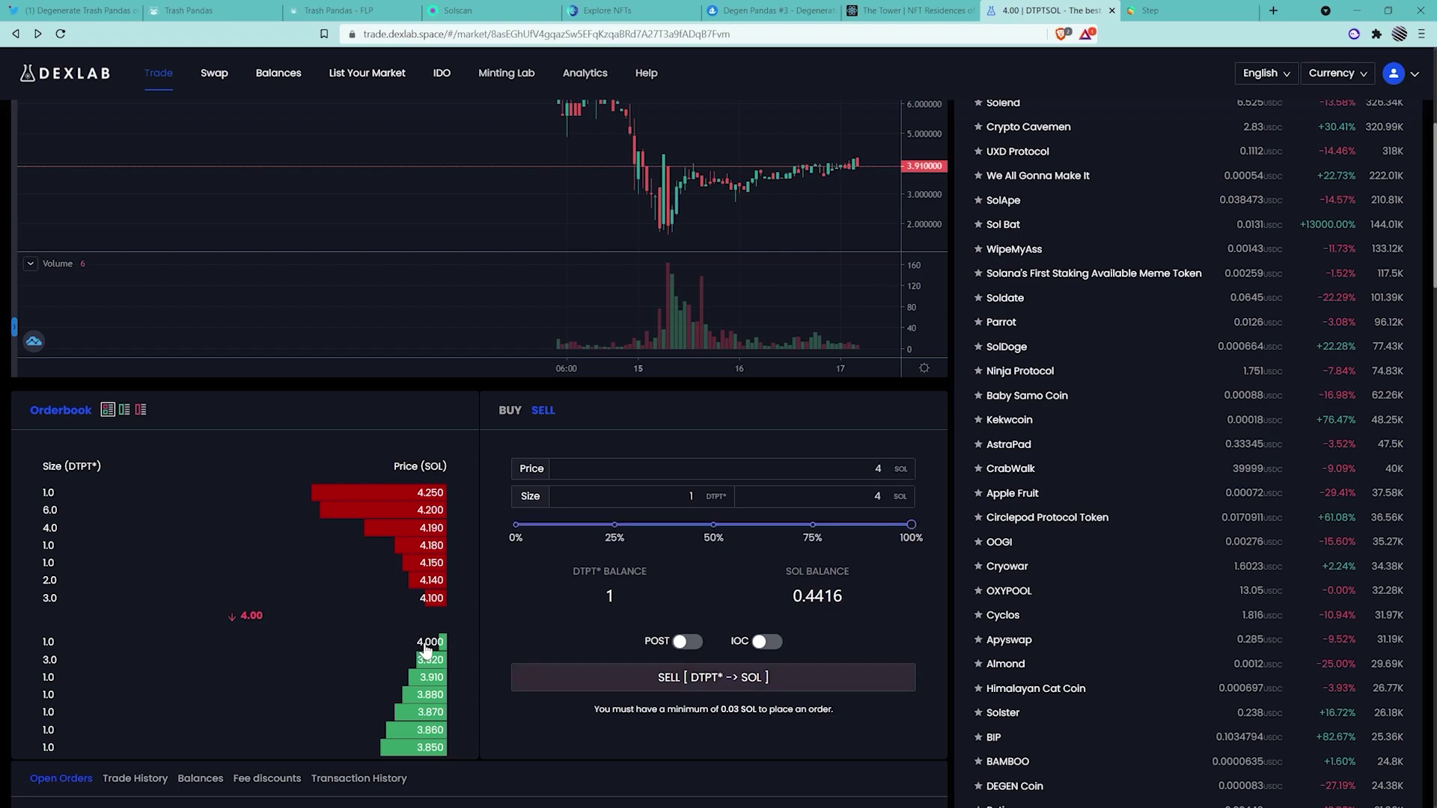
left_click(700, 687)
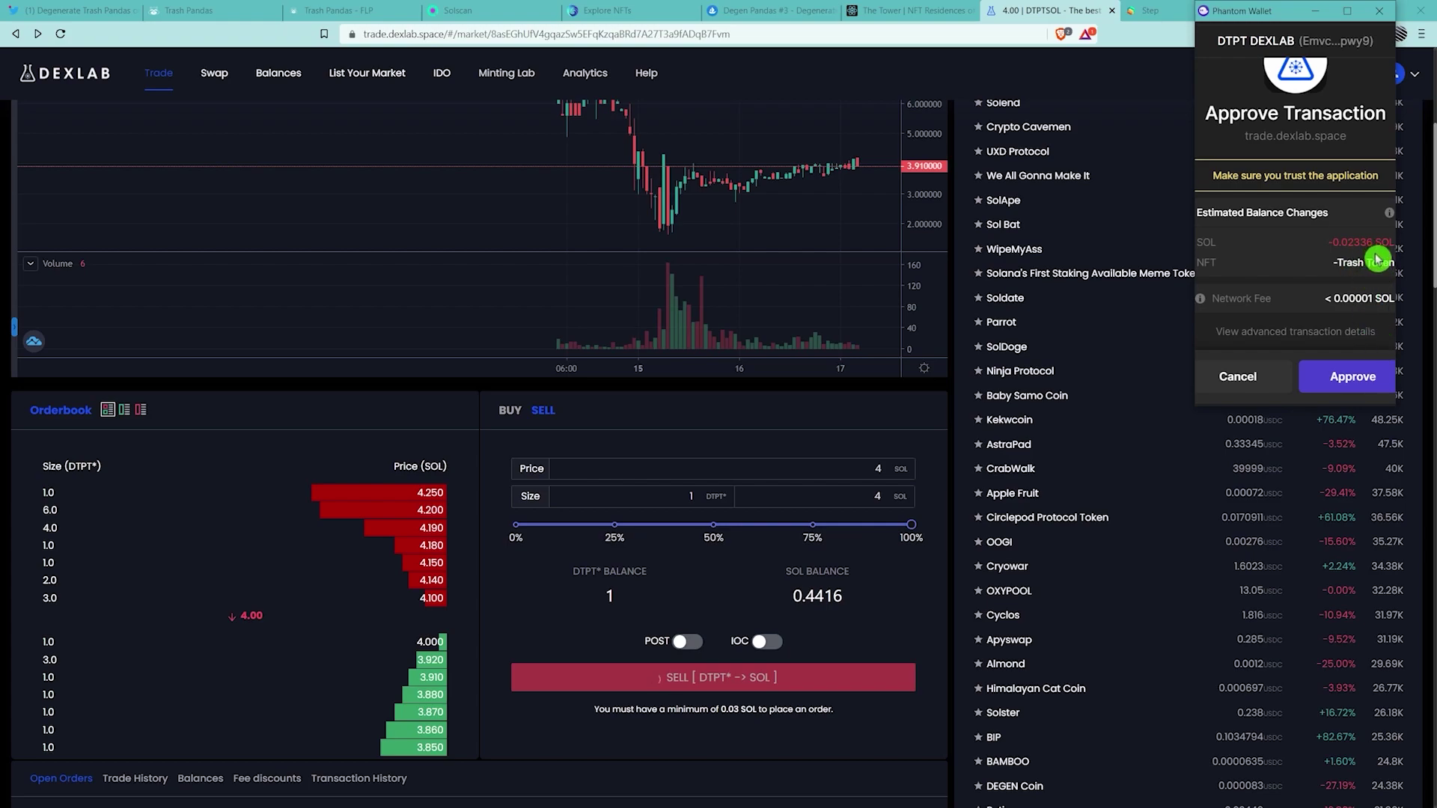
left_click(1361, 387)
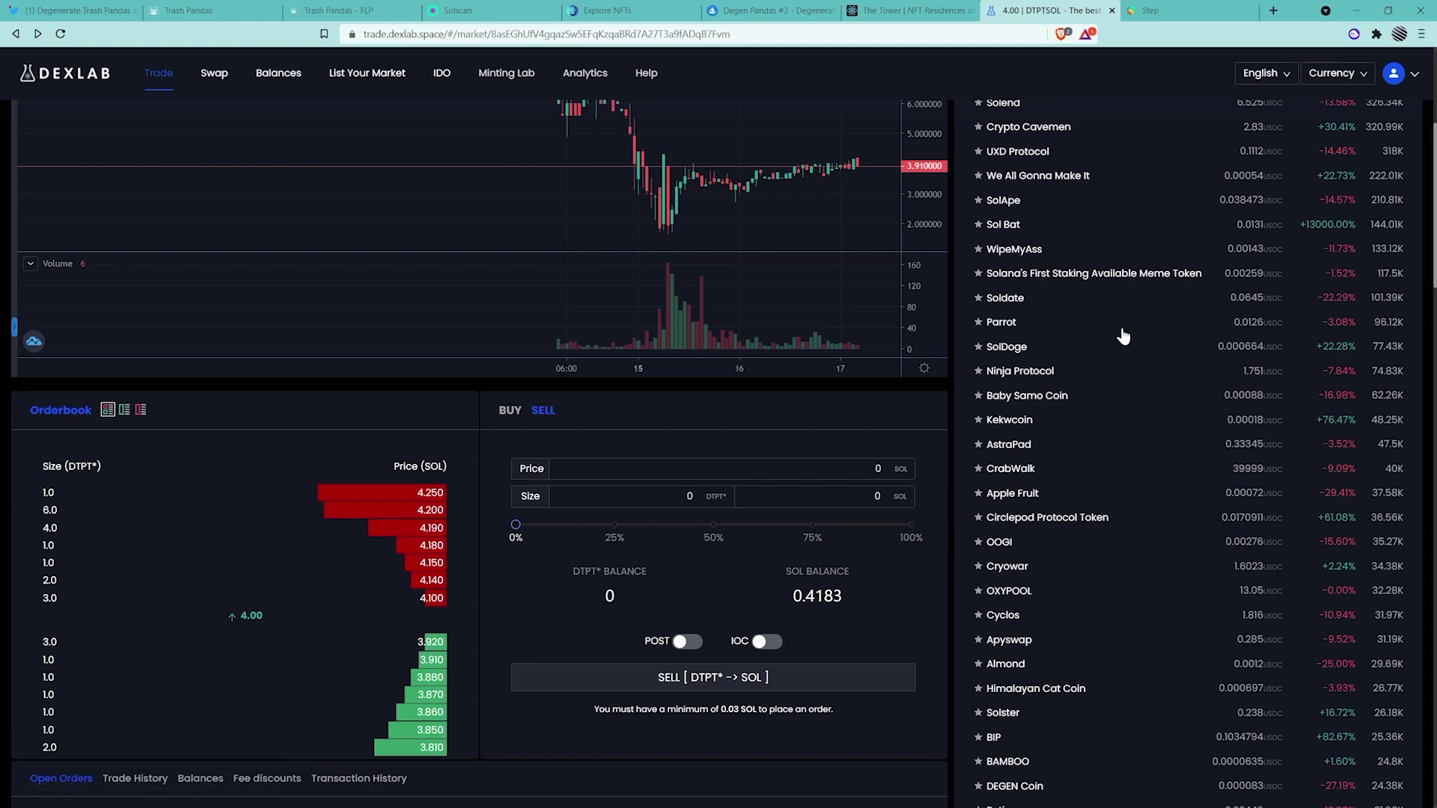
- Check the SOL balance in Phantom, then attempt to settle the 3.9912 SOL and reject it
left_click(1353, 36)
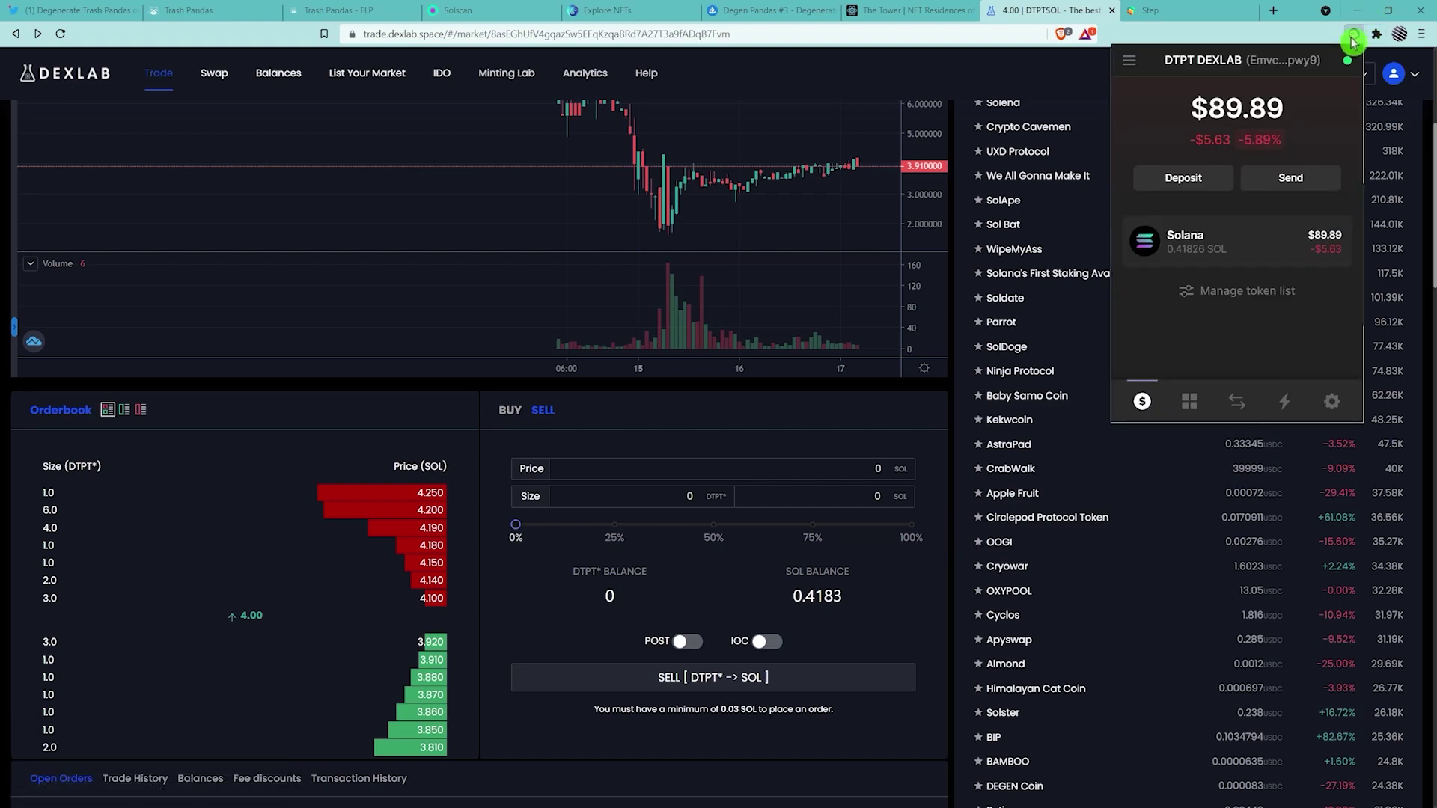
left_click(1177, 273)
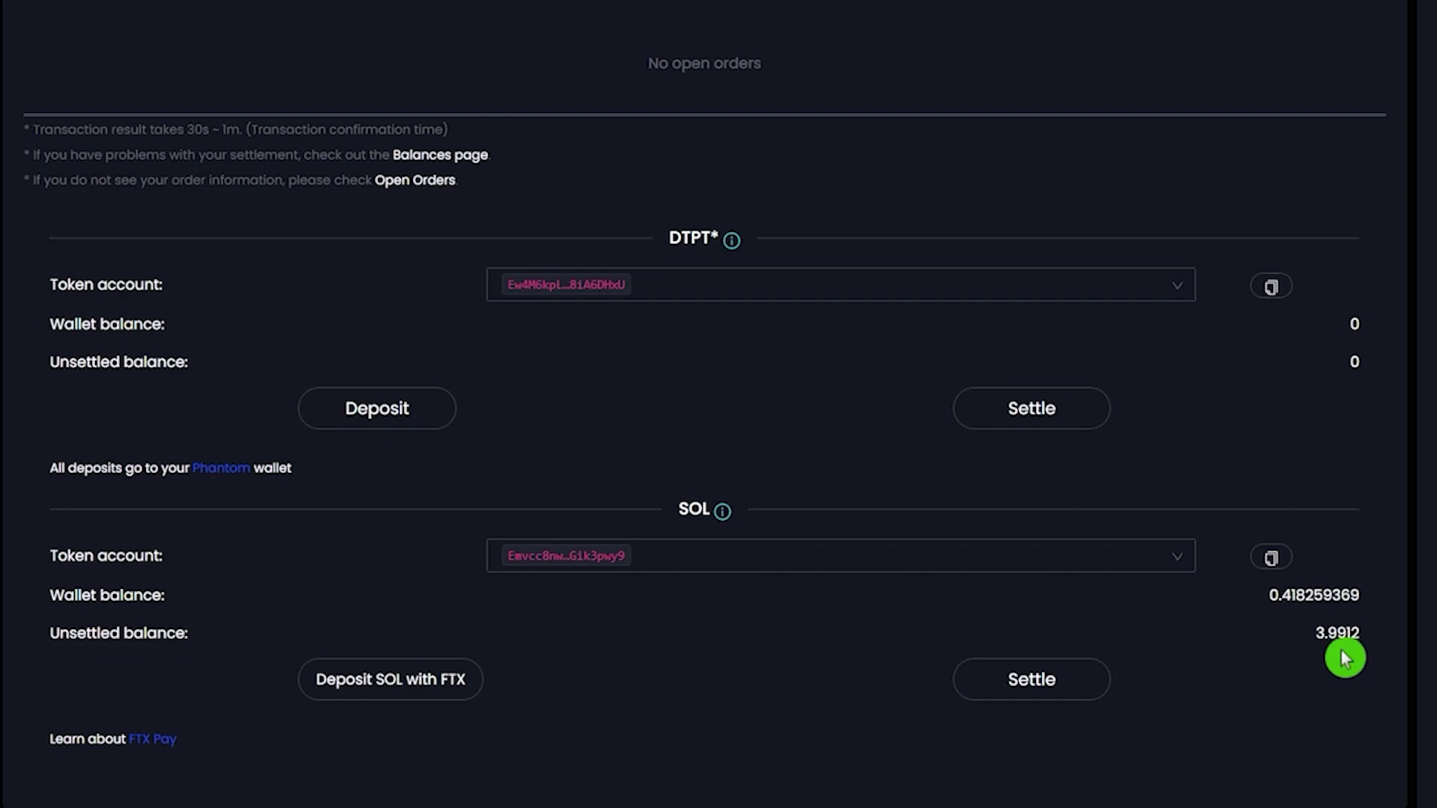
left_click(1041, 689)
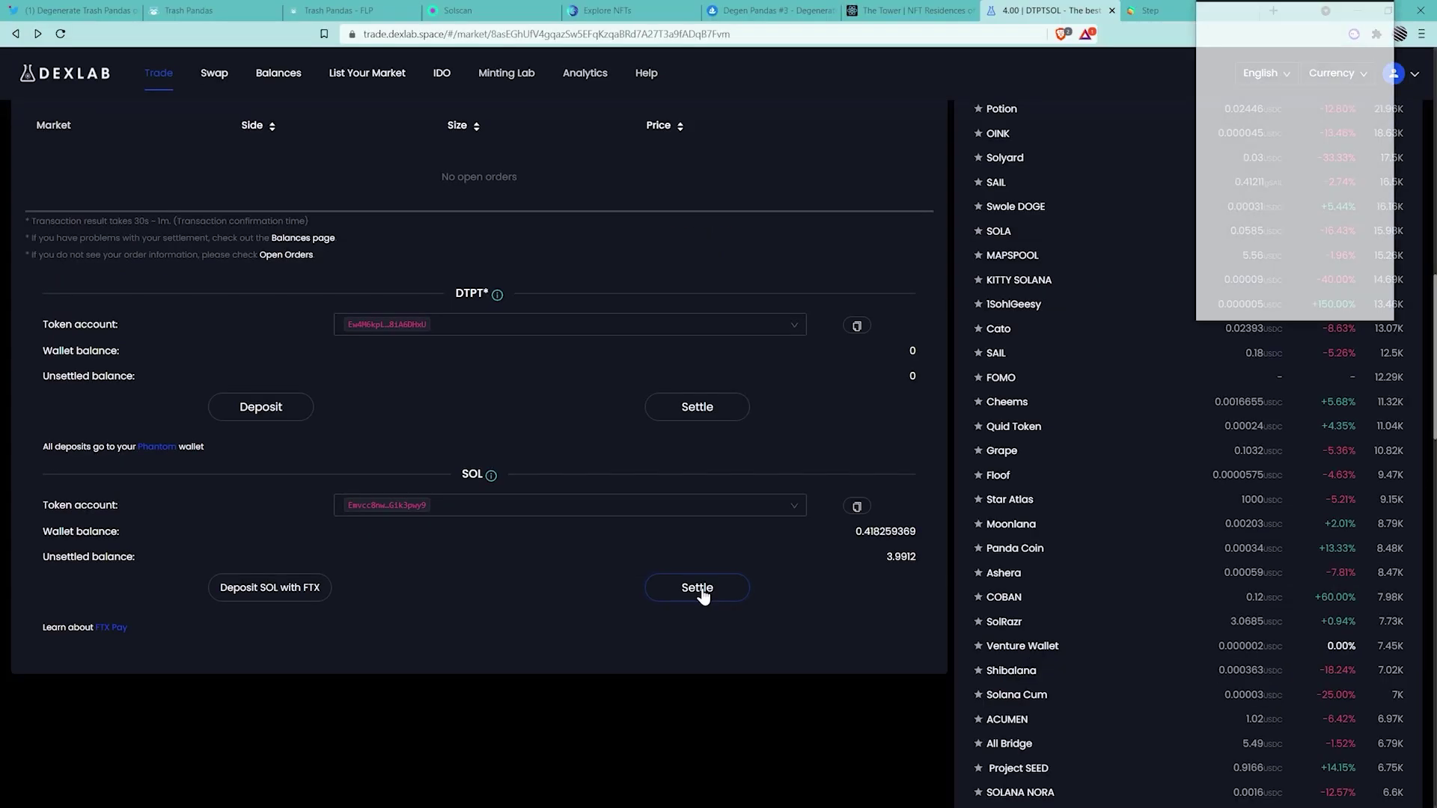
scroll(1369, 292, "down", 1)
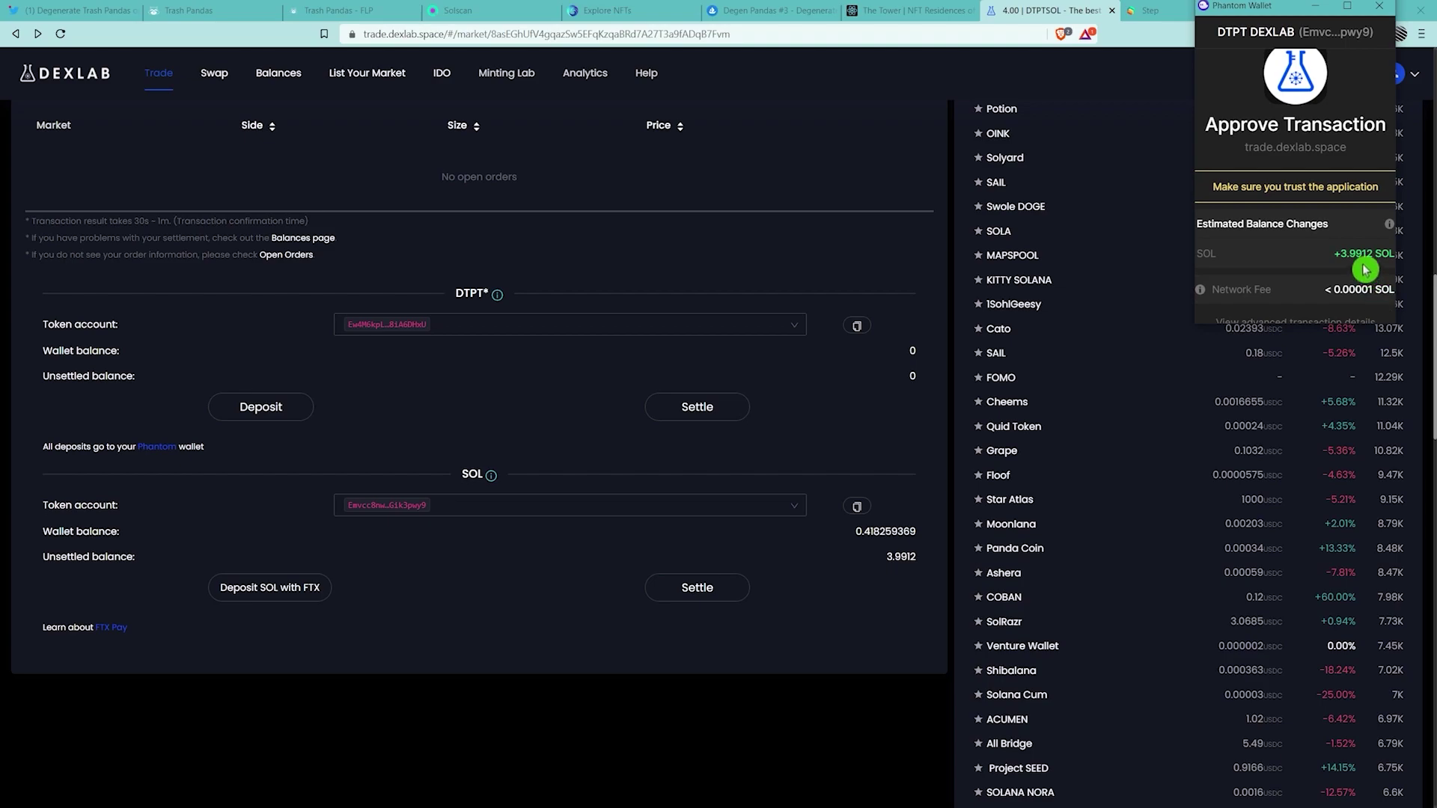
scroll(1366, 269, "down", 2)
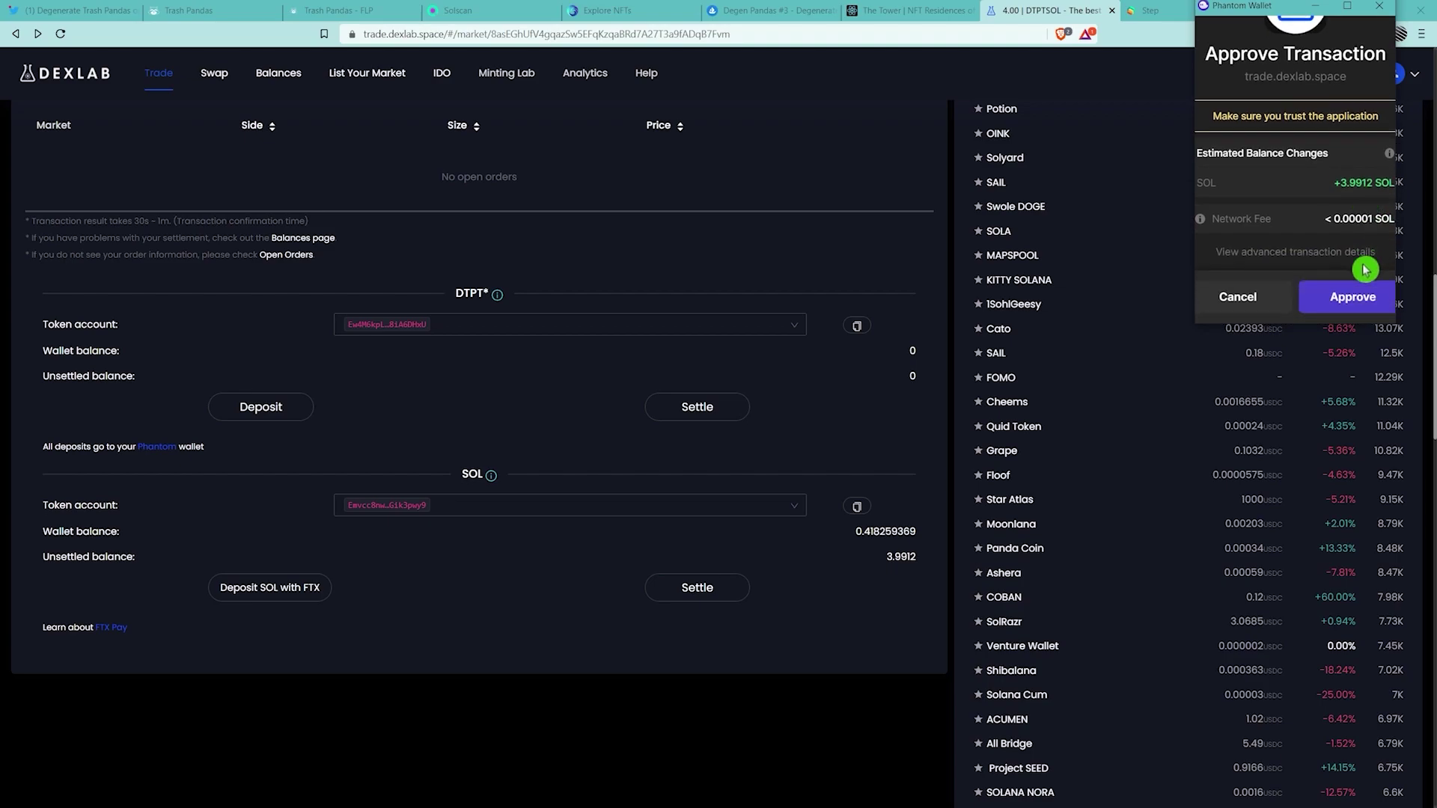
left_click(1248, 300)
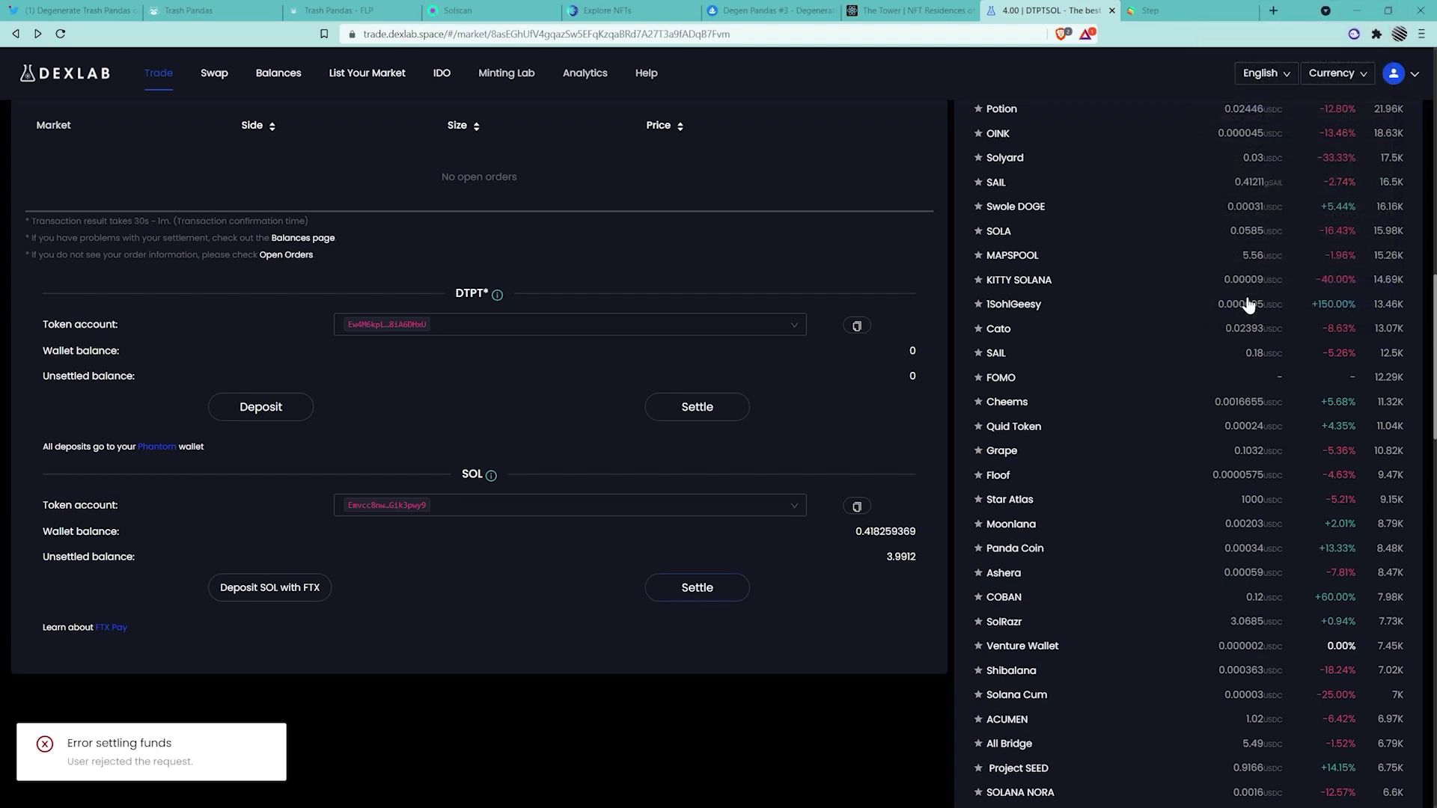
- In Step Finance, settle the 3.99 unsettled WSOL from the DEX and approve it in Phantom
left_click(1203, 15)
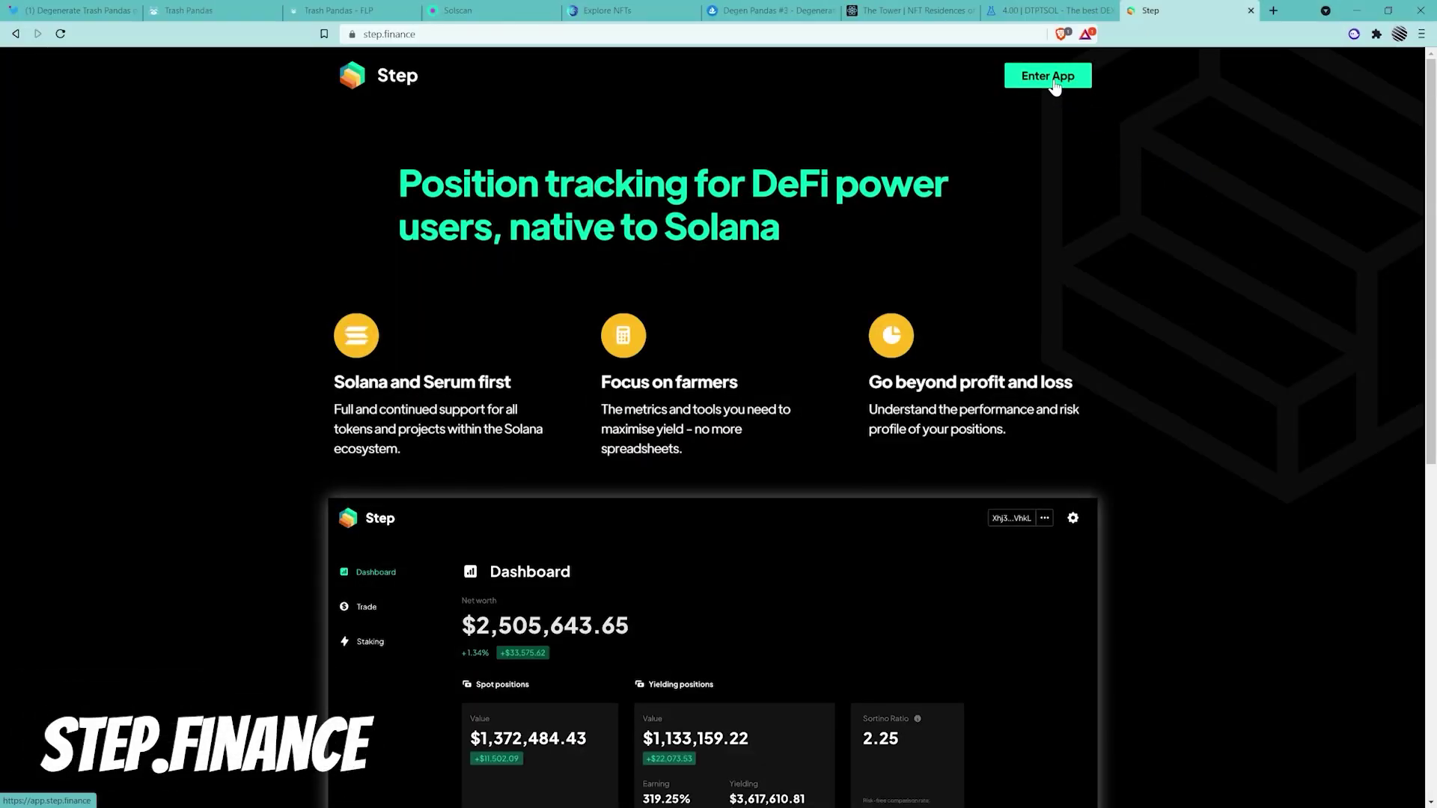
left_click(1352, 298)
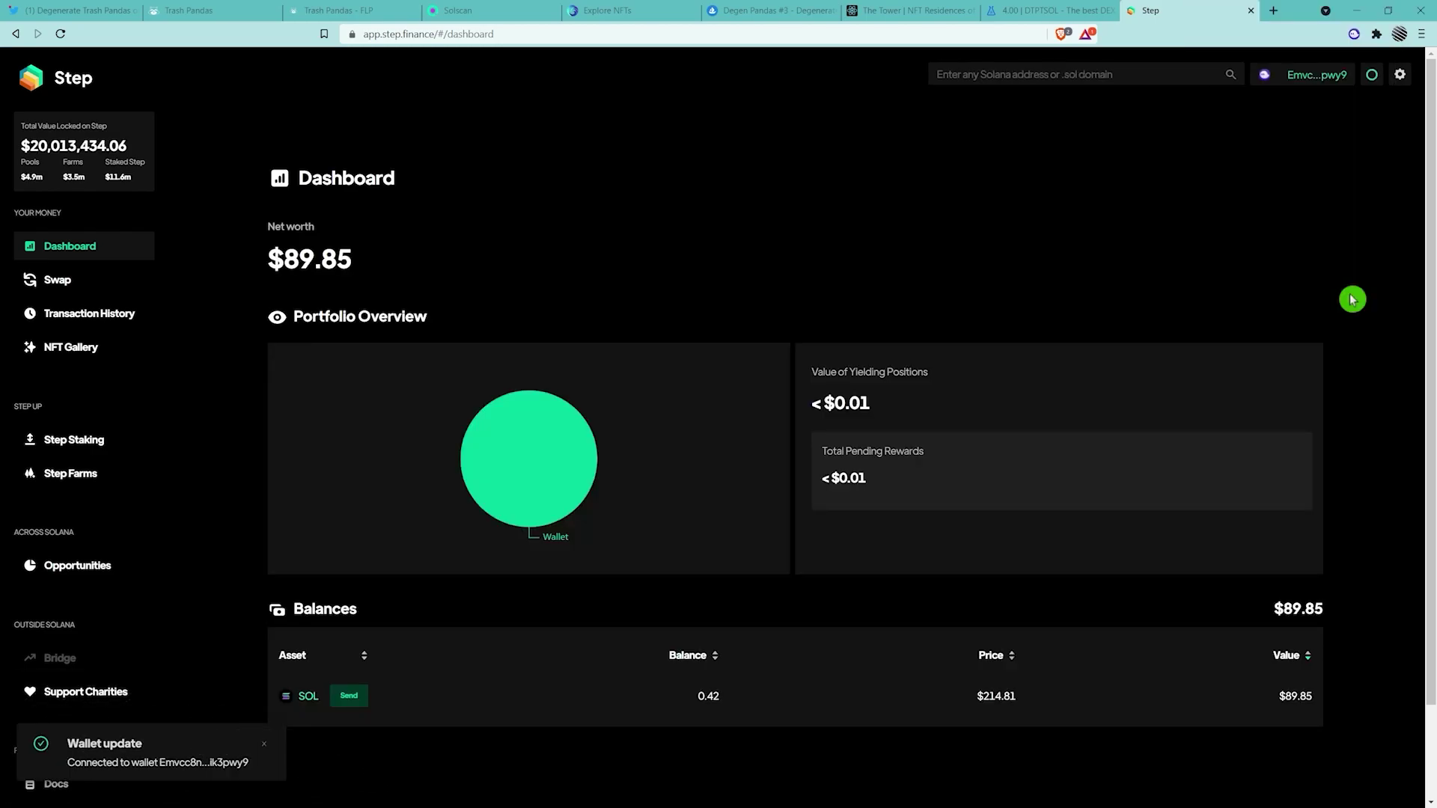
scroll(276, 487, "down", 1)
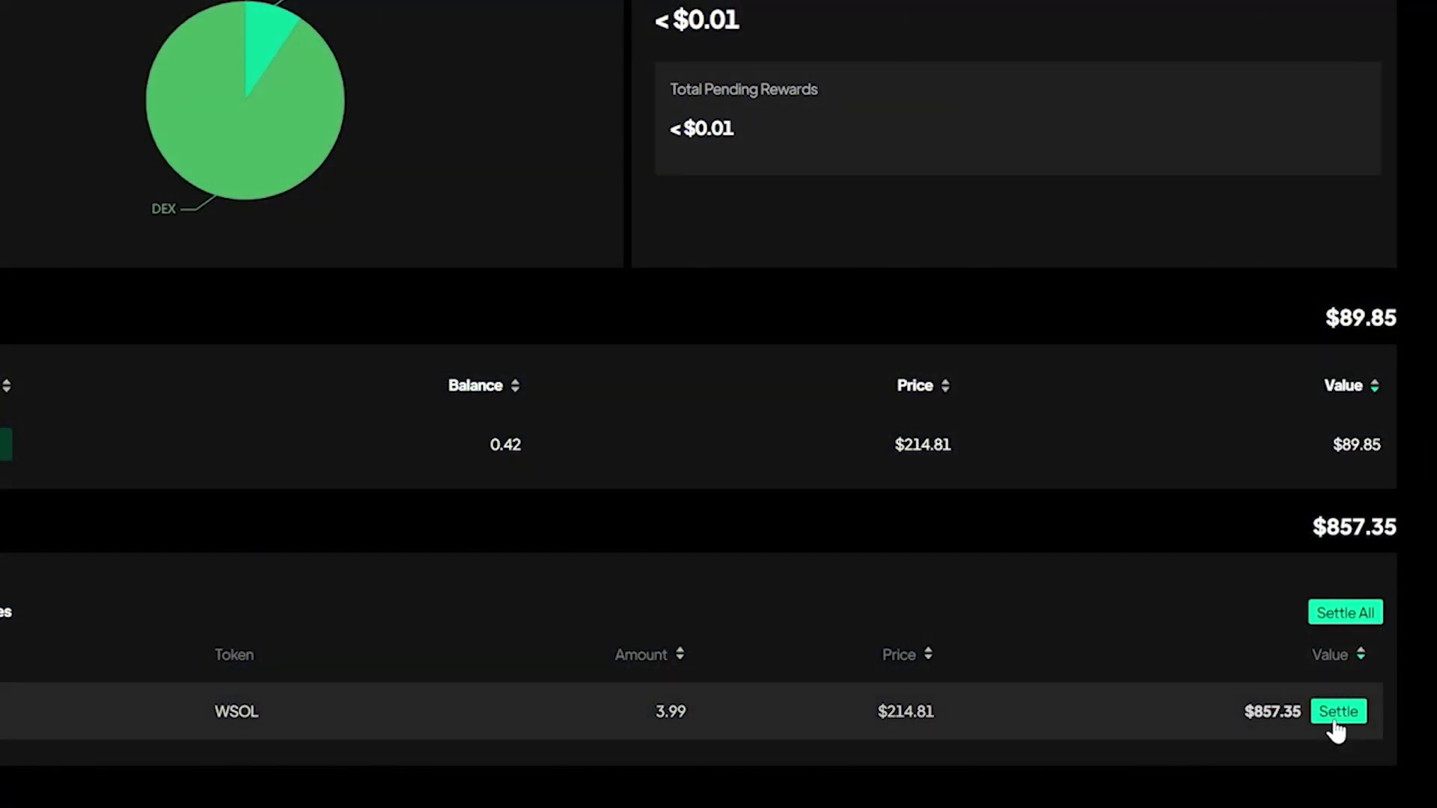
left_click(1338, 713)
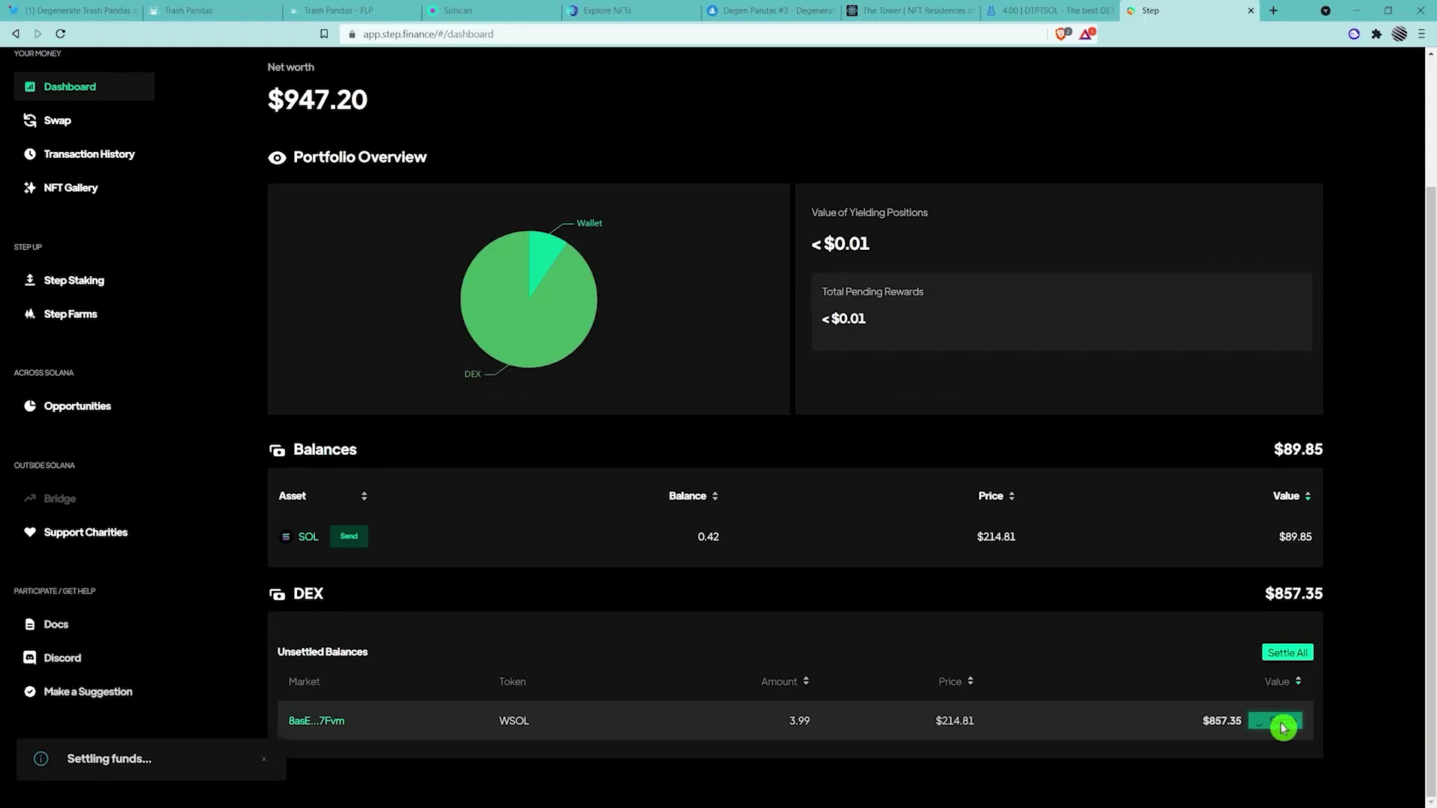
left_click(1349, 300)
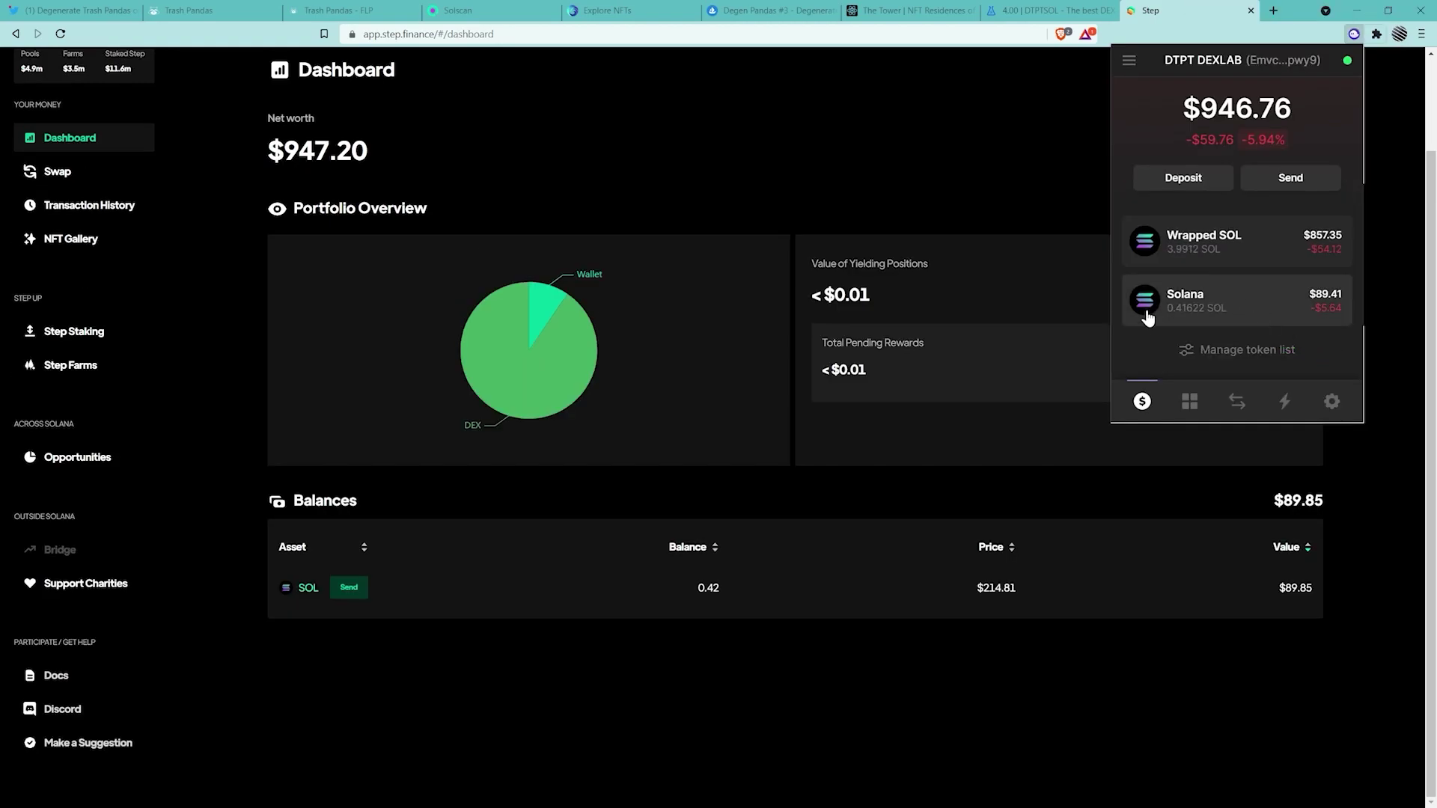
- Unwrap all the Wrapped SOL in Phantom, leaving 4.40945 SOL
left_click(1239, 251)
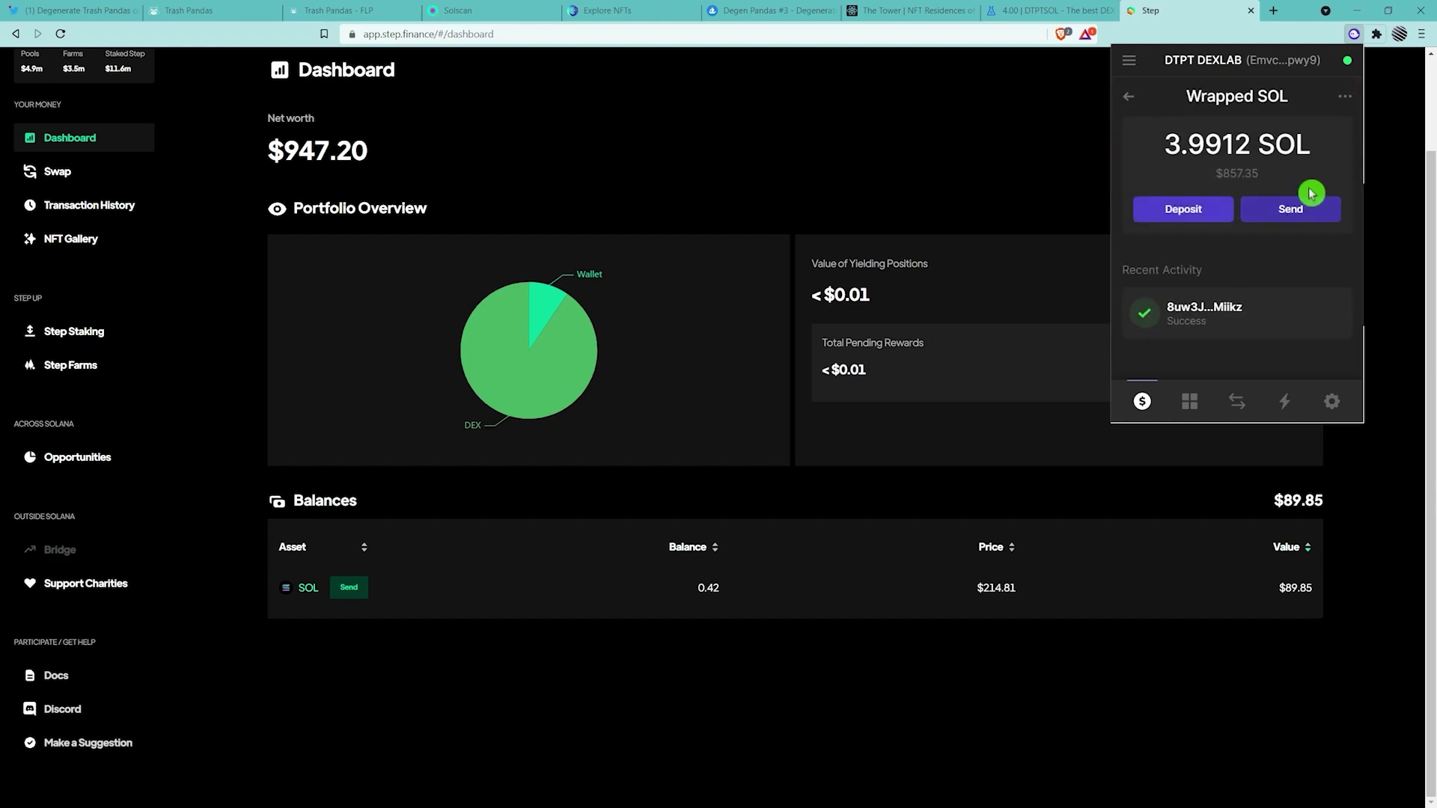
left_click(1345, 98)
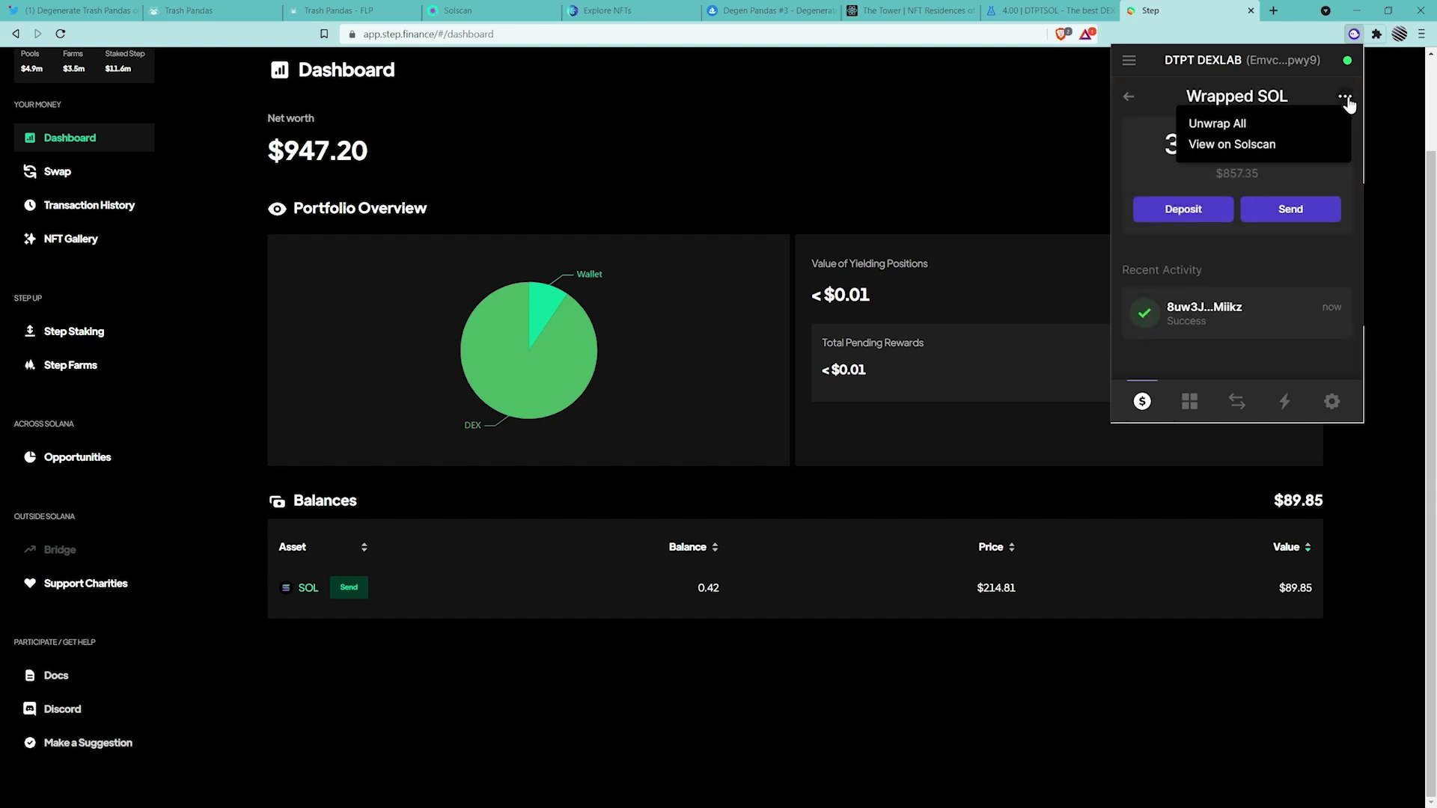
left_click(1218, 124)
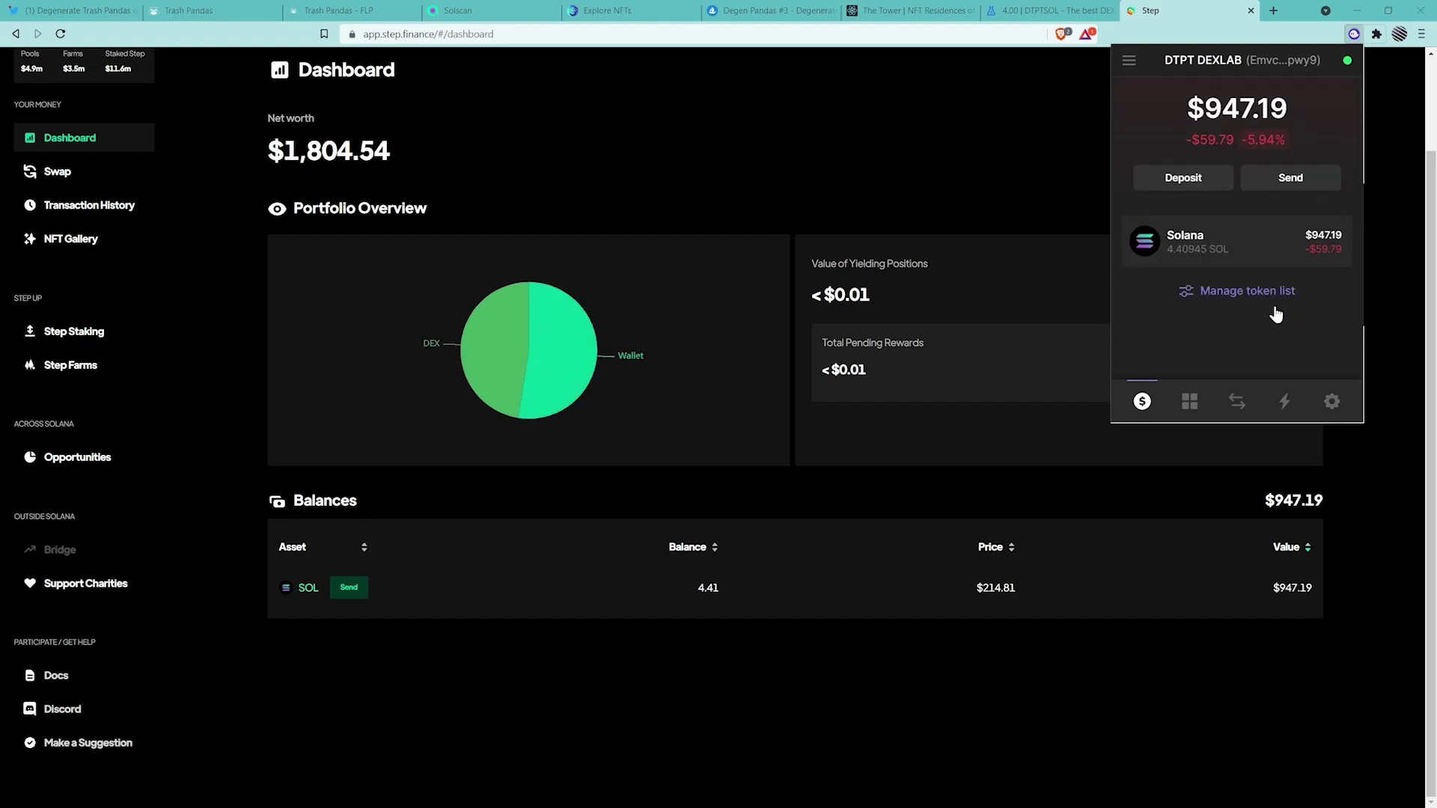
- Place a post-only buy order for 1 DTPT at 3 SOL on DTPT/SOL and approve it in Phantom
key("ctrl+shift+Tab")
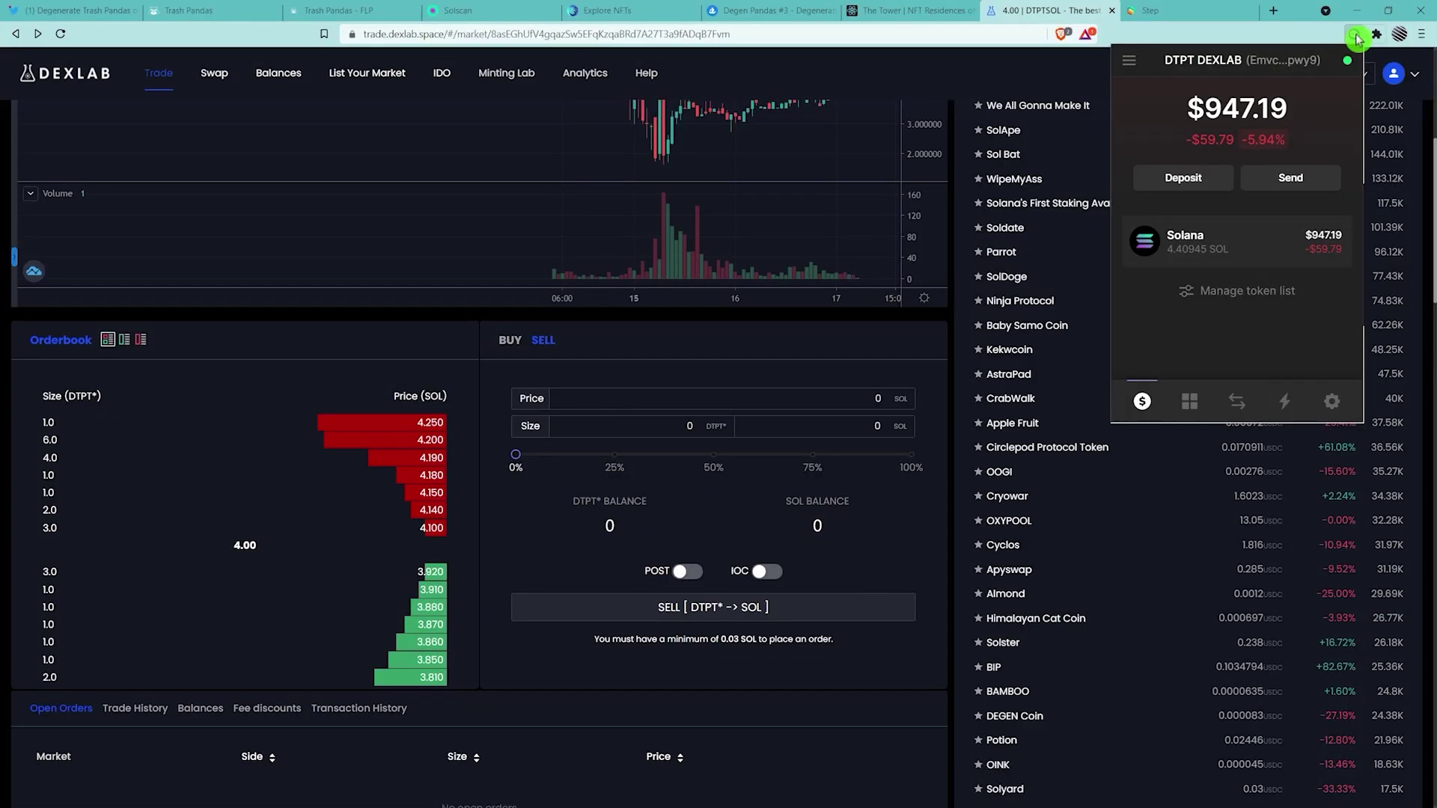
left_click(509, 340)
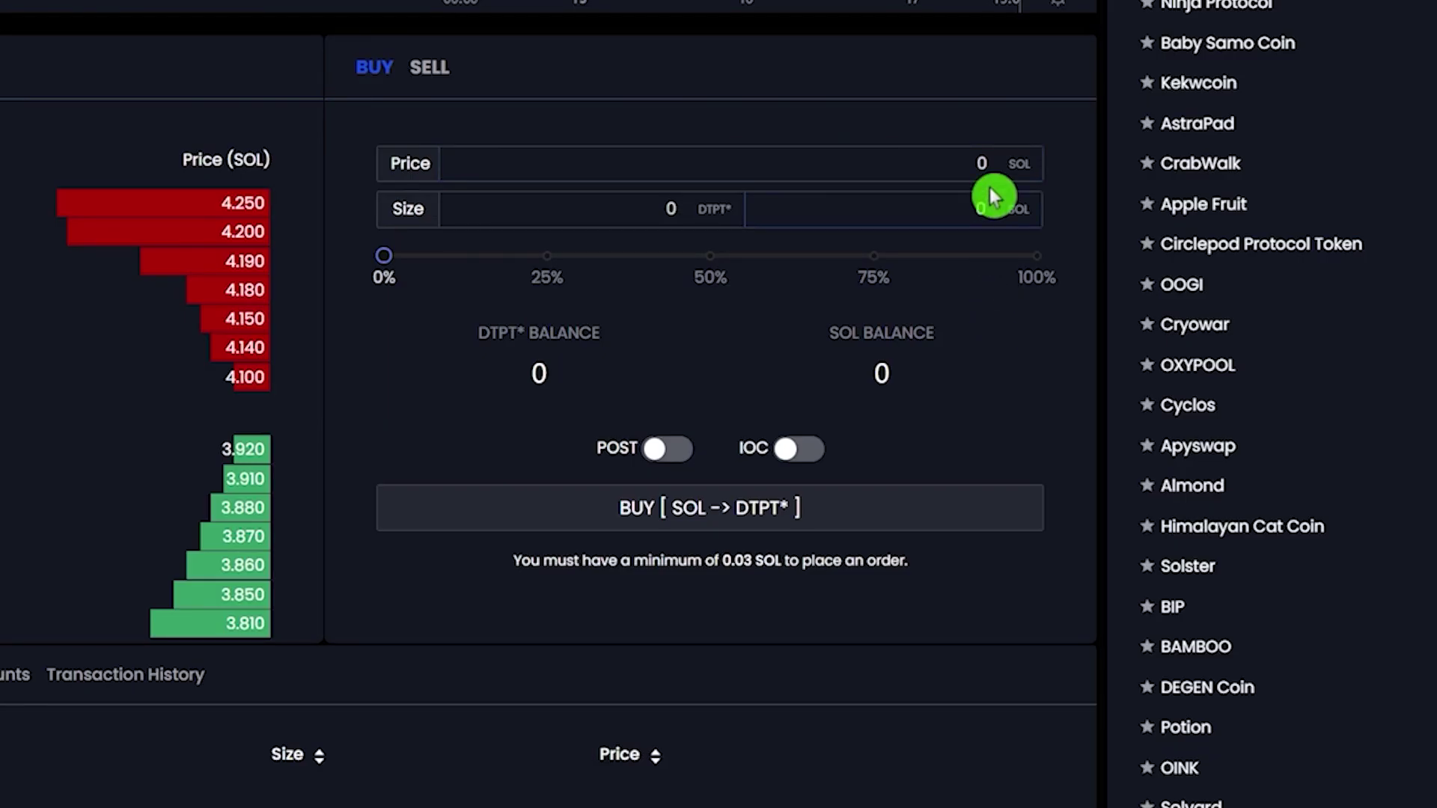
double_click(981, 163)
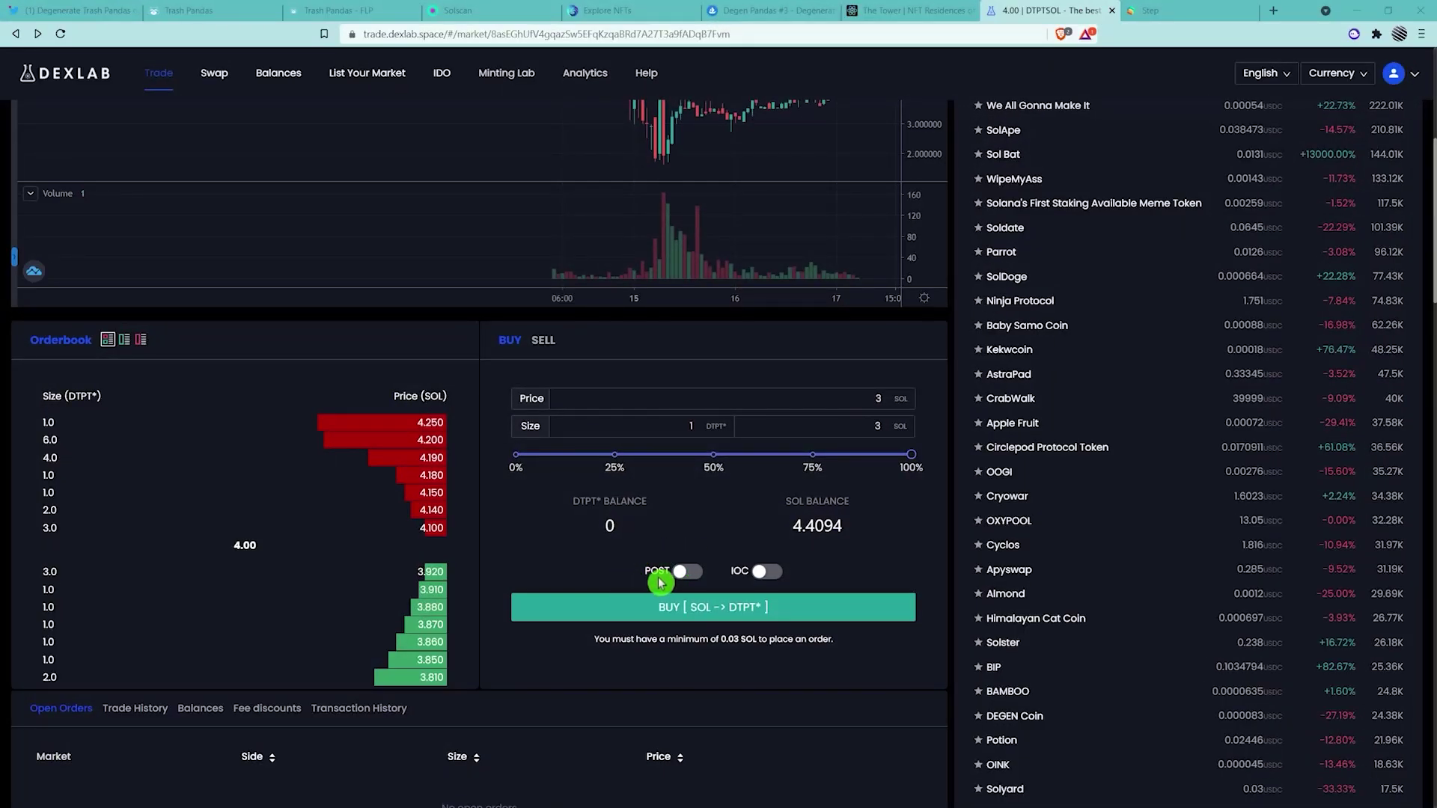
left_click(694, 572)
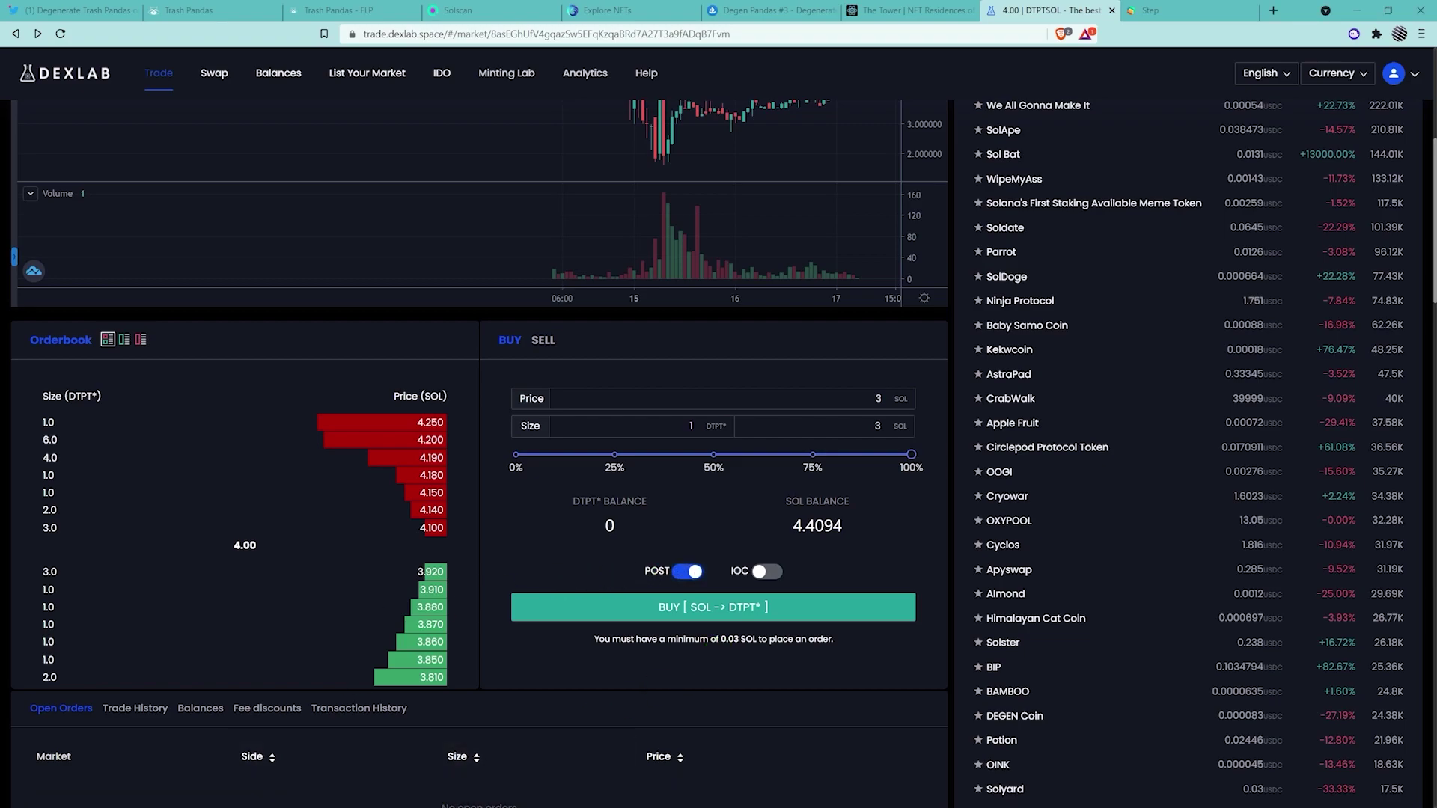
left_click(720, 619)
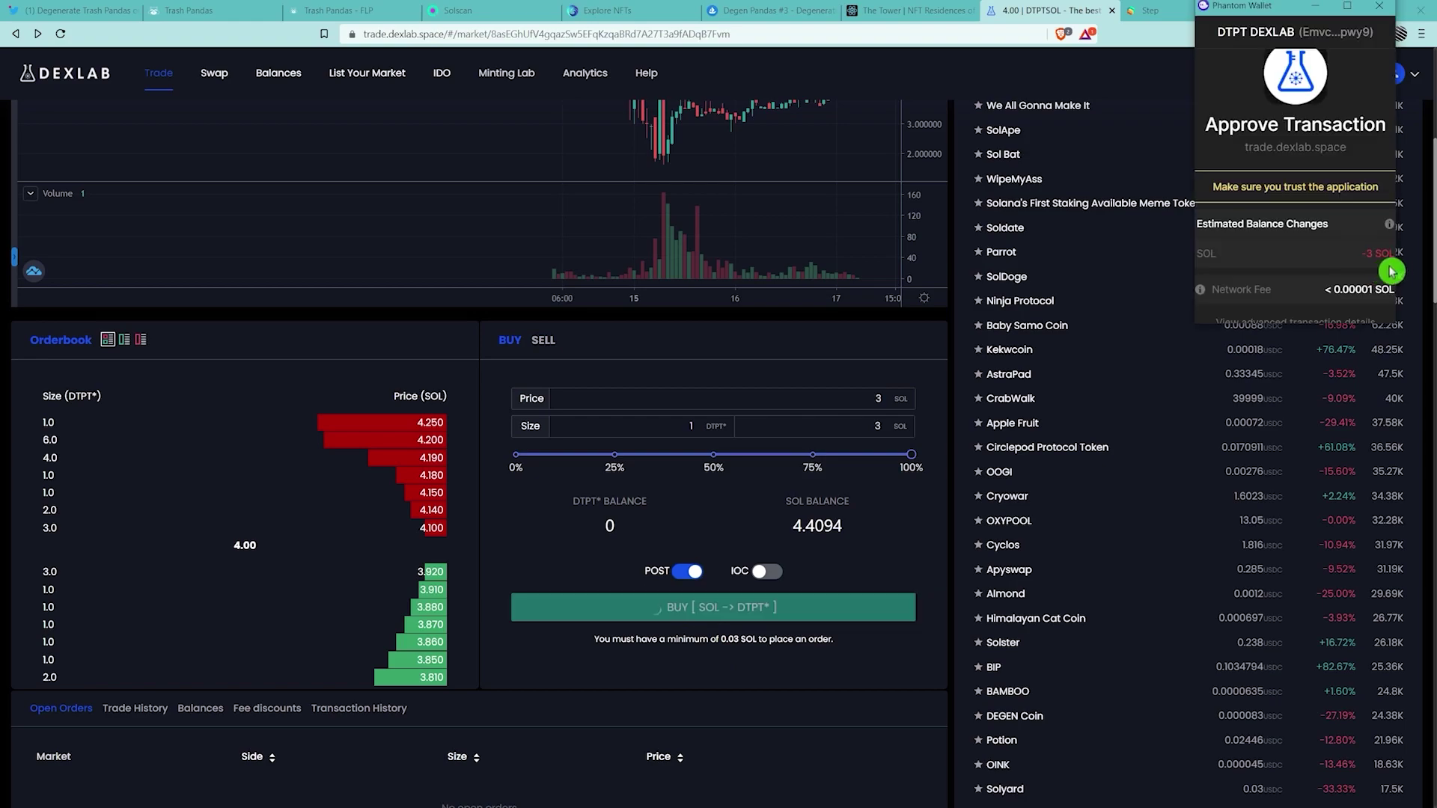
scroll(1359, 266, "down", 2)
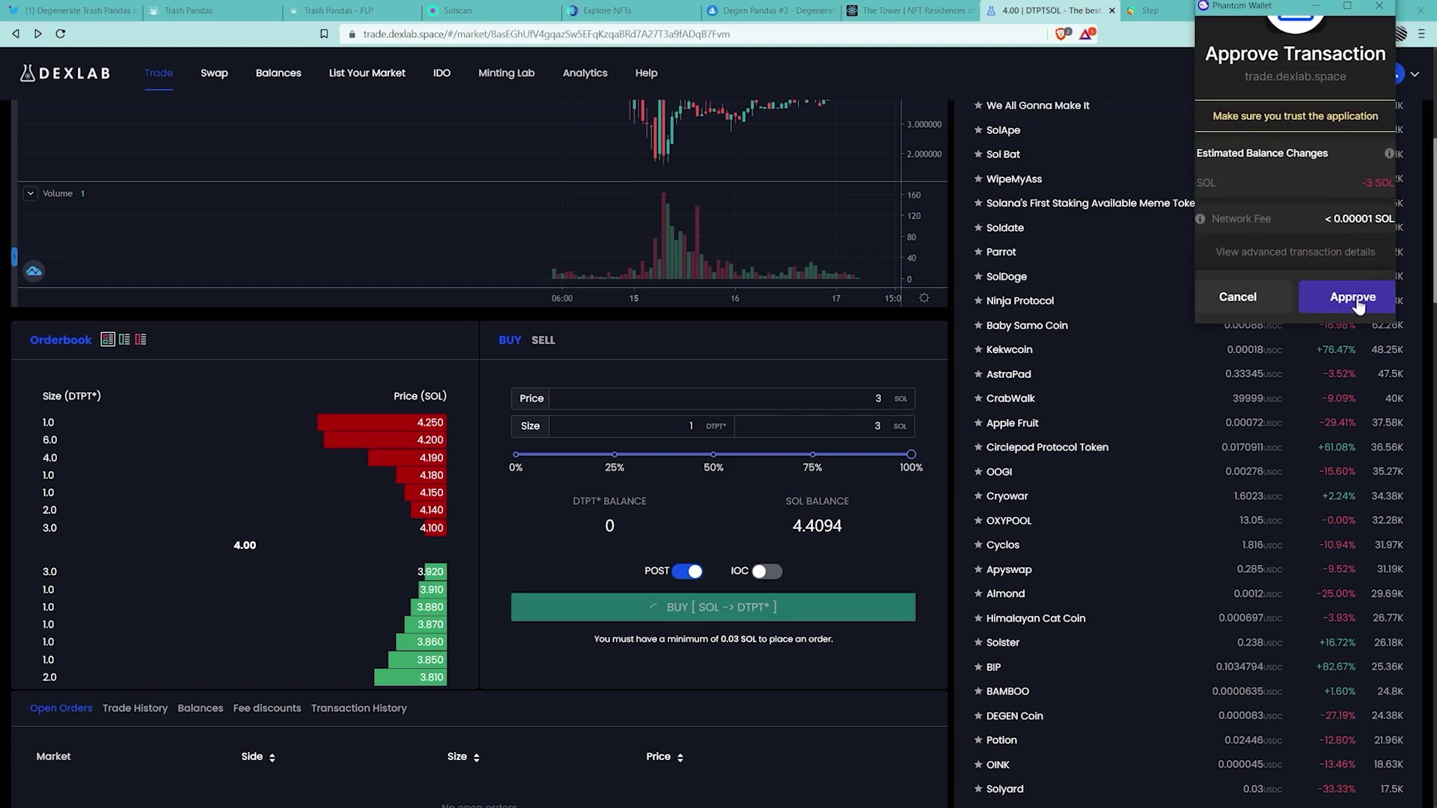
left_click(1353, 298)
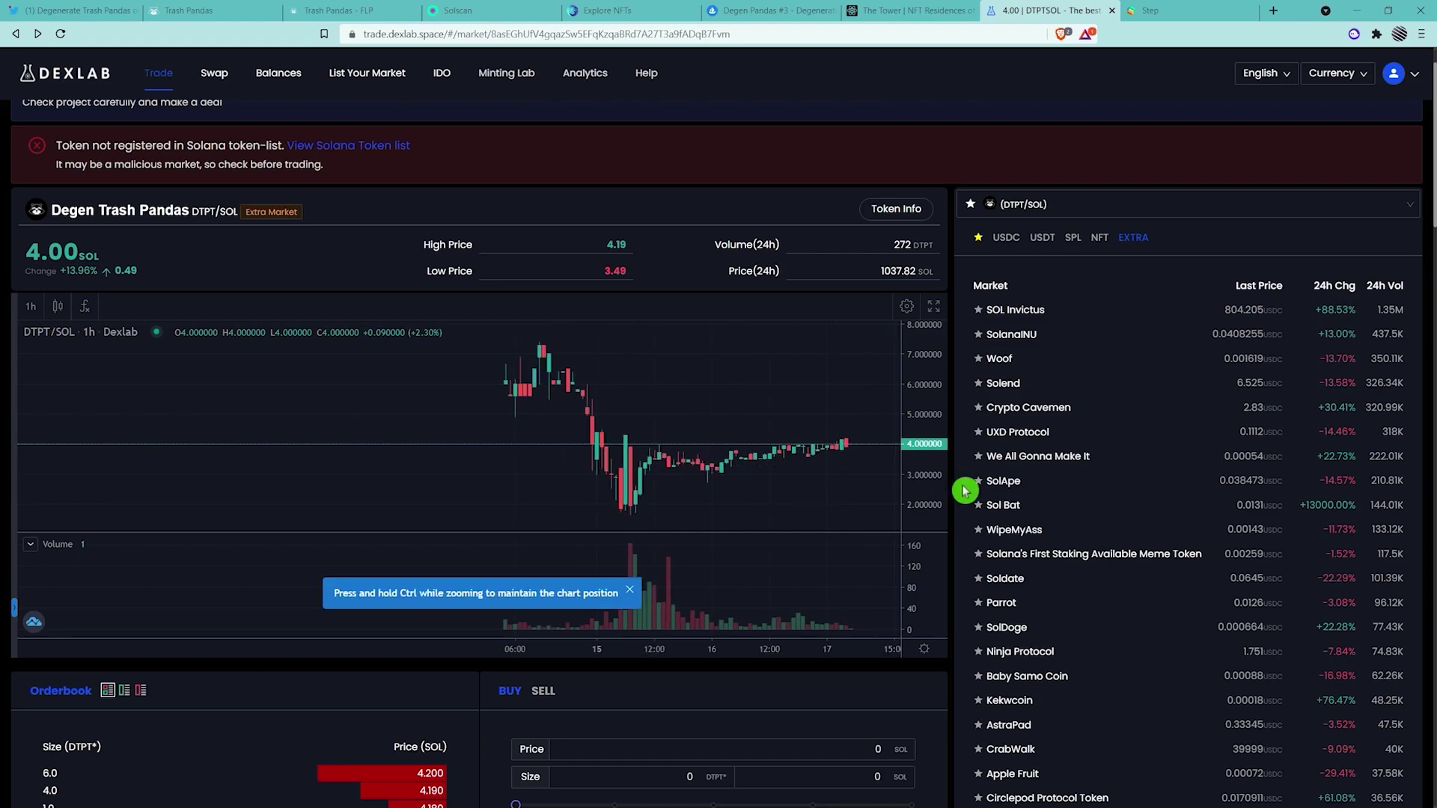
- Cancel the open 1 DTPT buy order at 3 SOL, approve it, and check the 4.40939 SOL balance
scroll(965, 487, "down", 10)
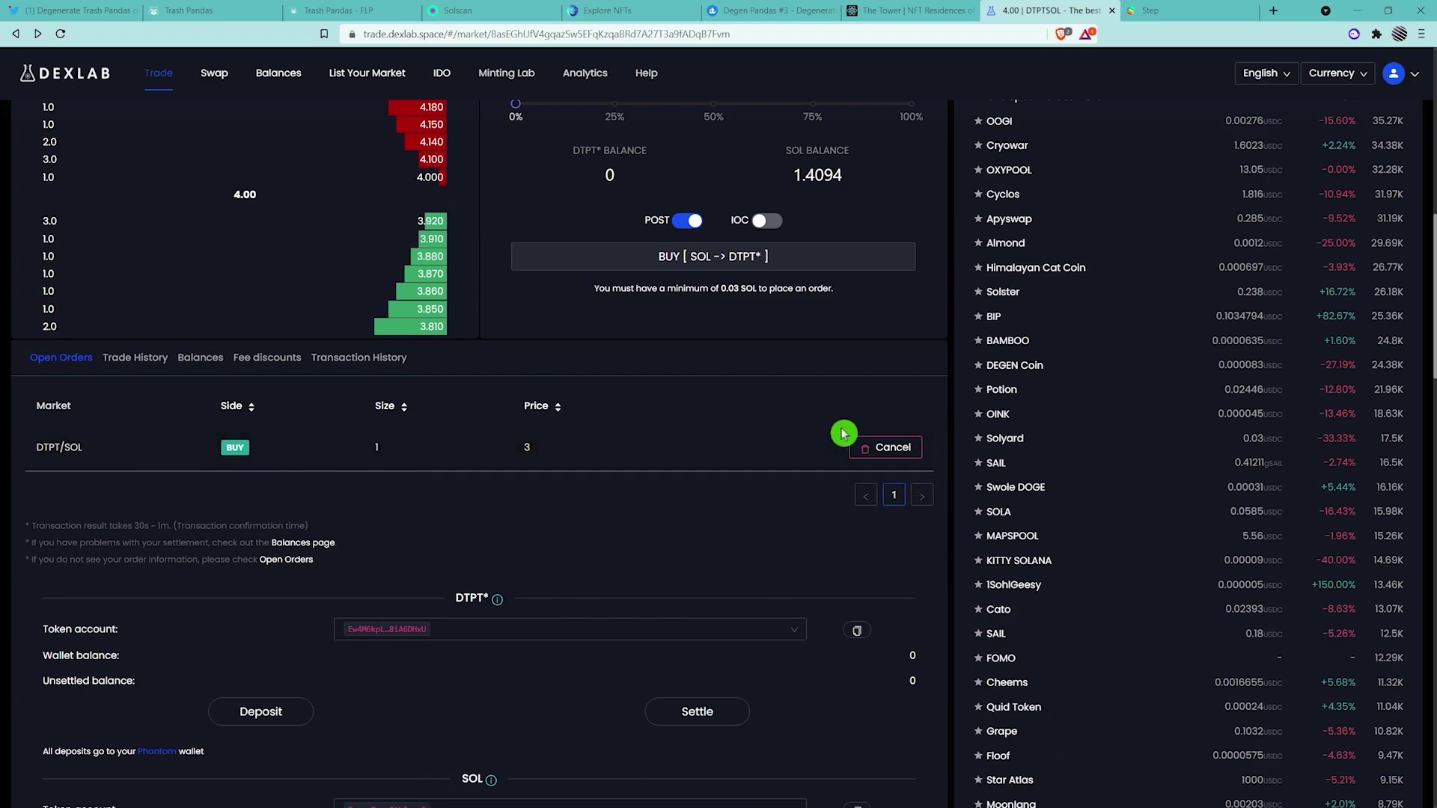
left_click(891, 447)
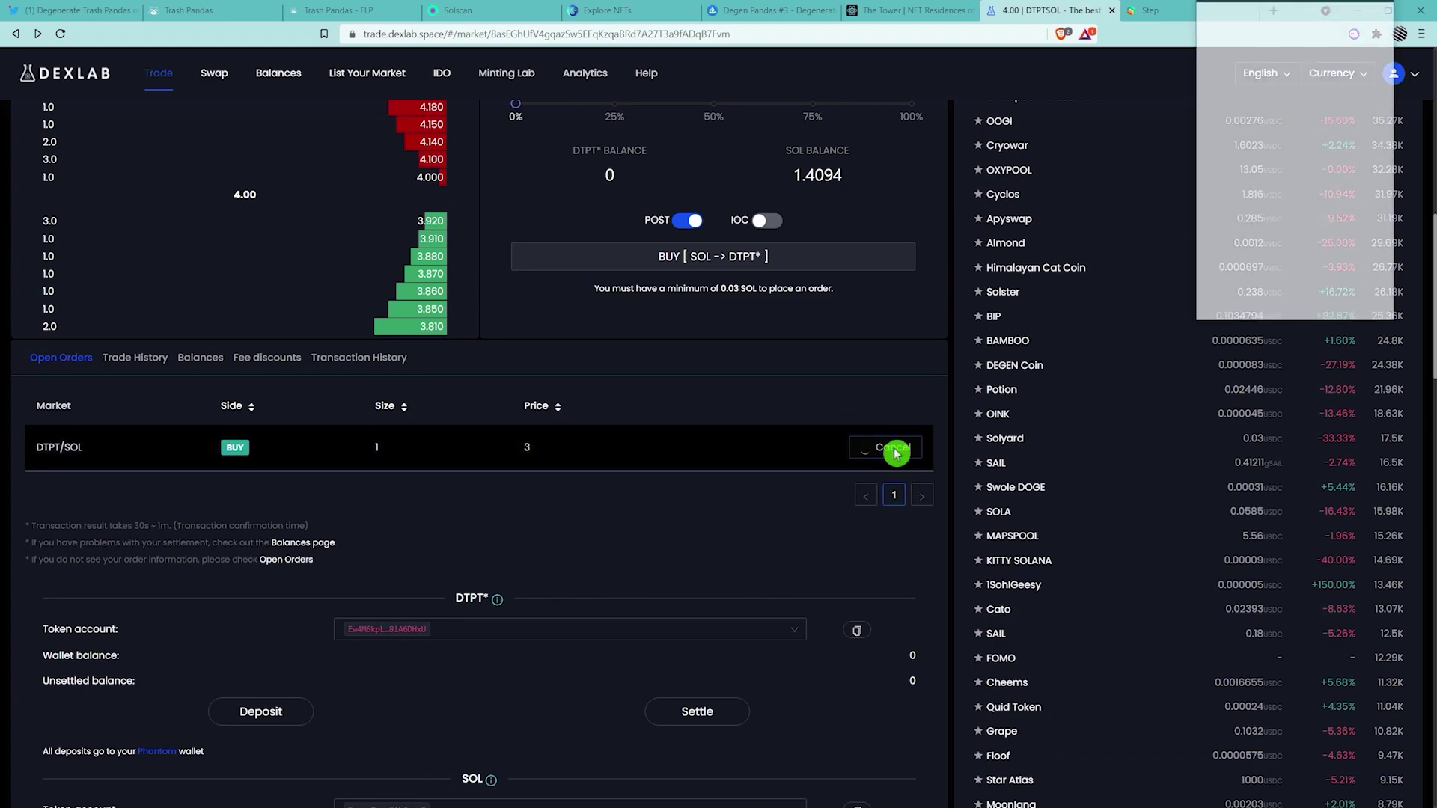
left_click(1348, 298)
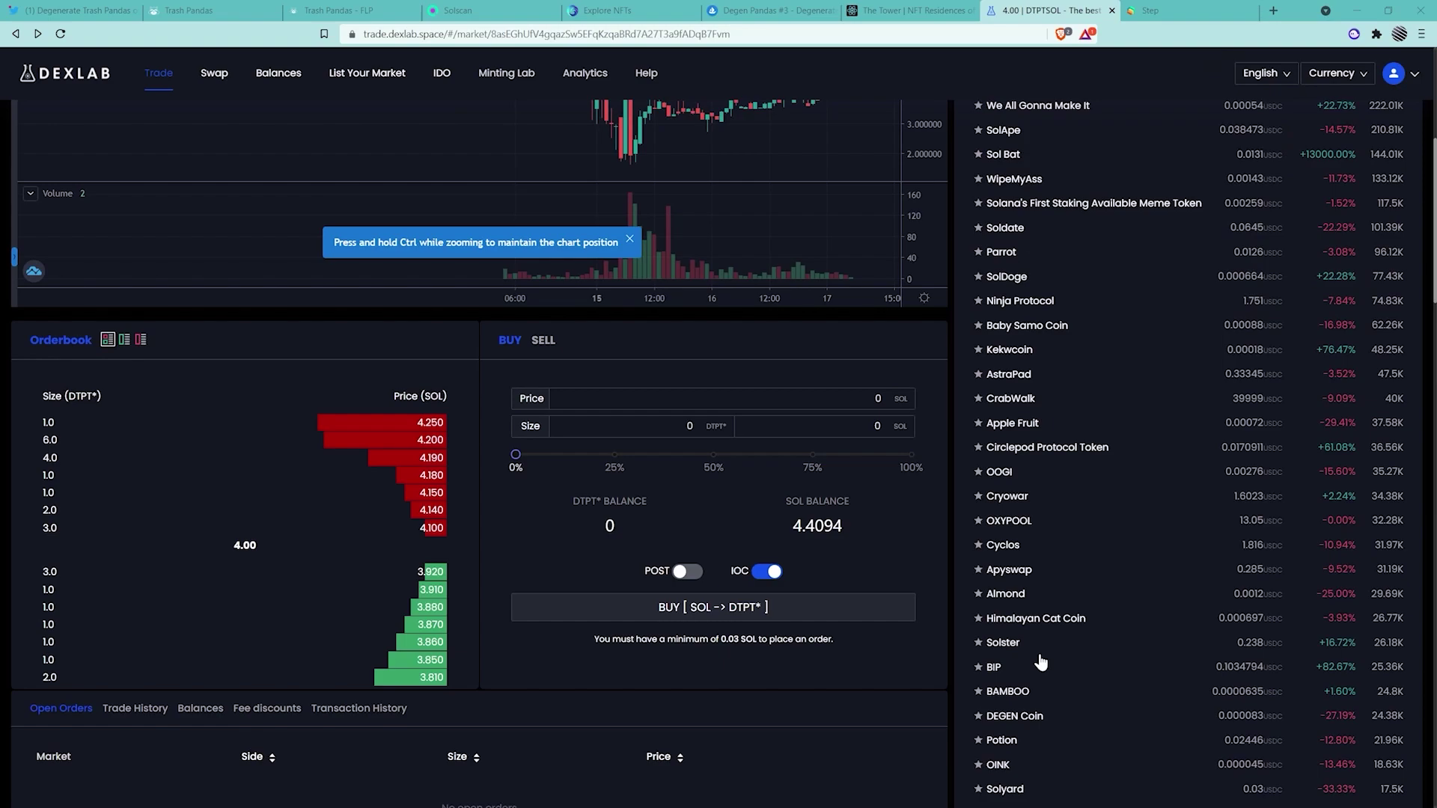
left_click(1355, 35)
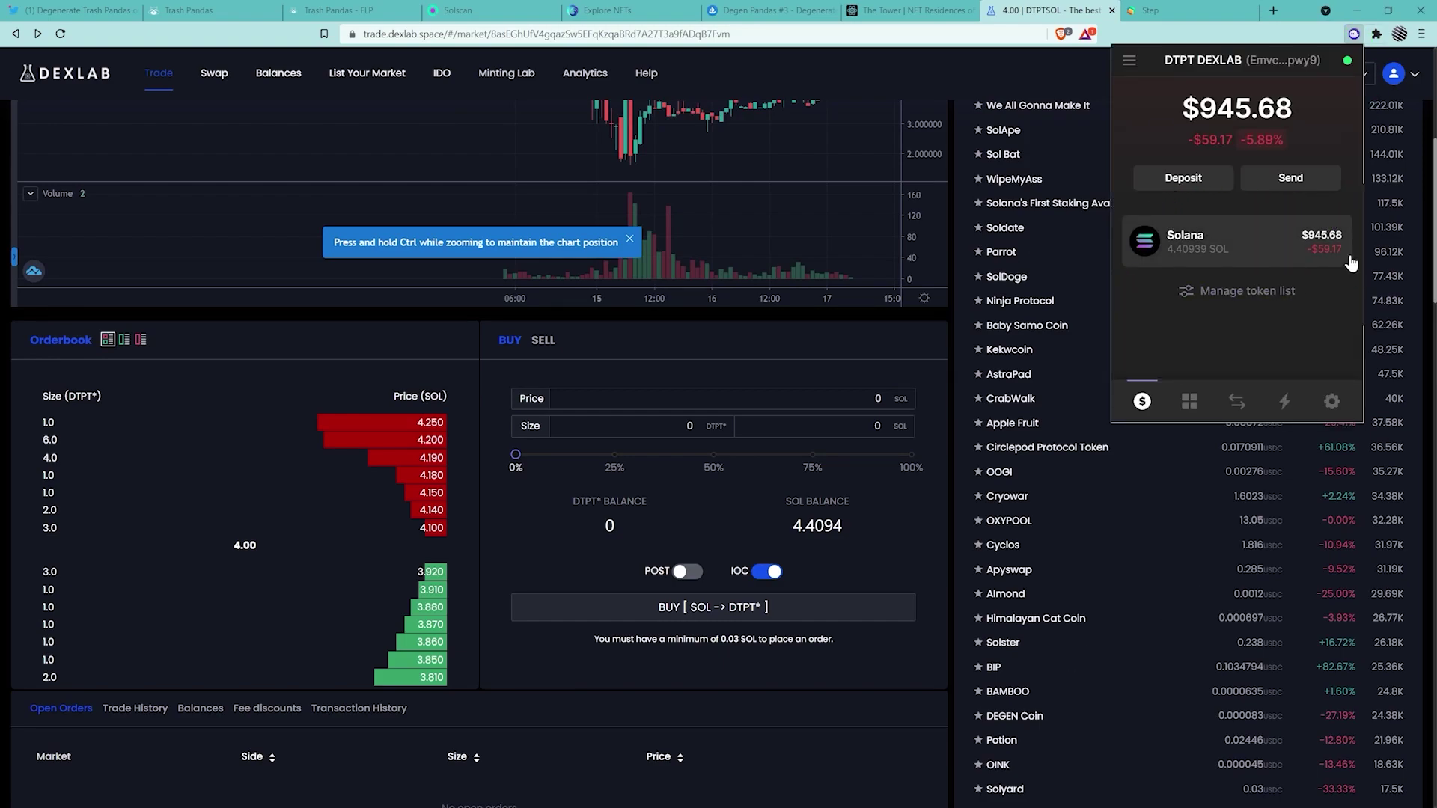
- Buy 1 DTPT at 4.12 SOL from the 4.100 ask with IOC off, approved in Phantom
left_click(493, 522)
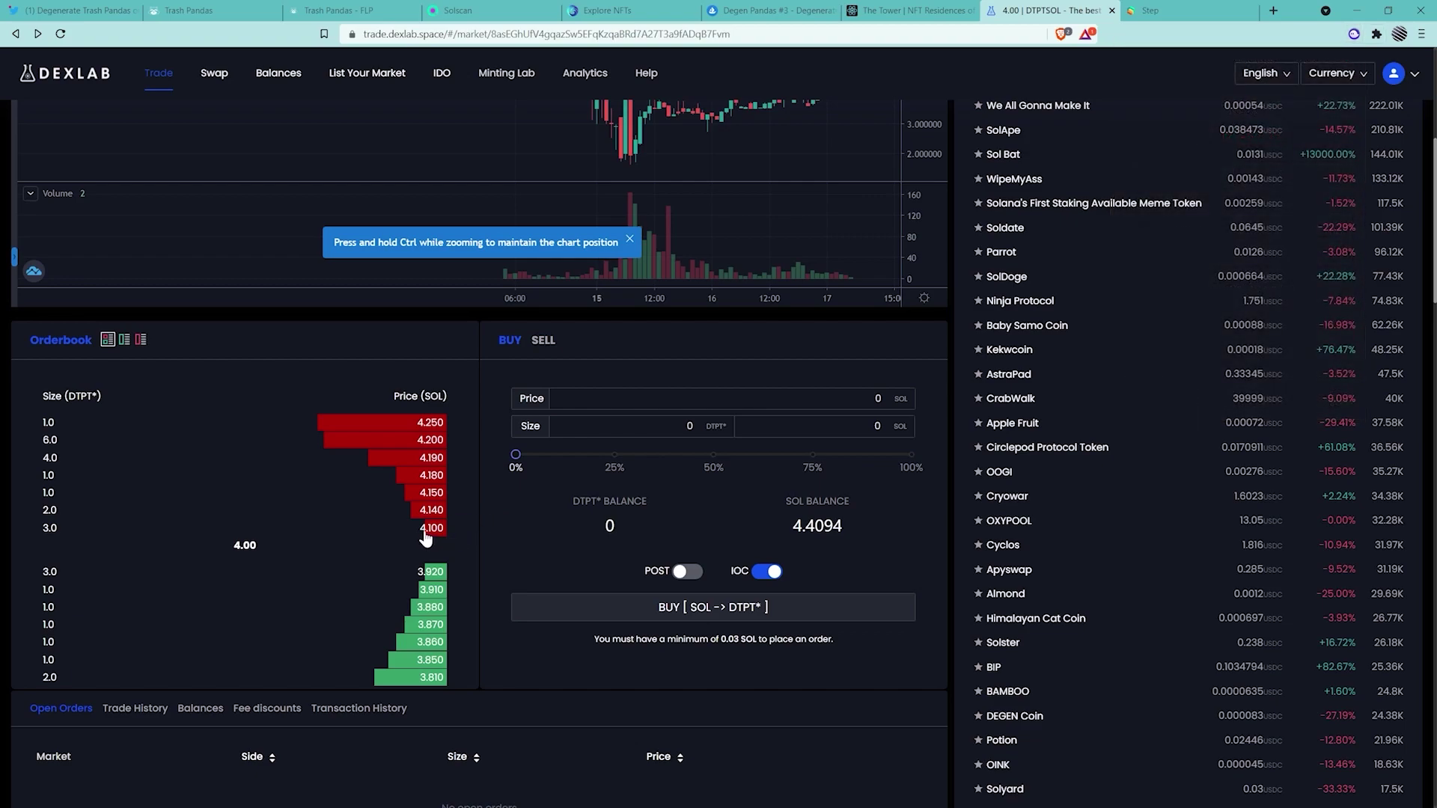
left_click(429, 536)
left_click(695, 439)
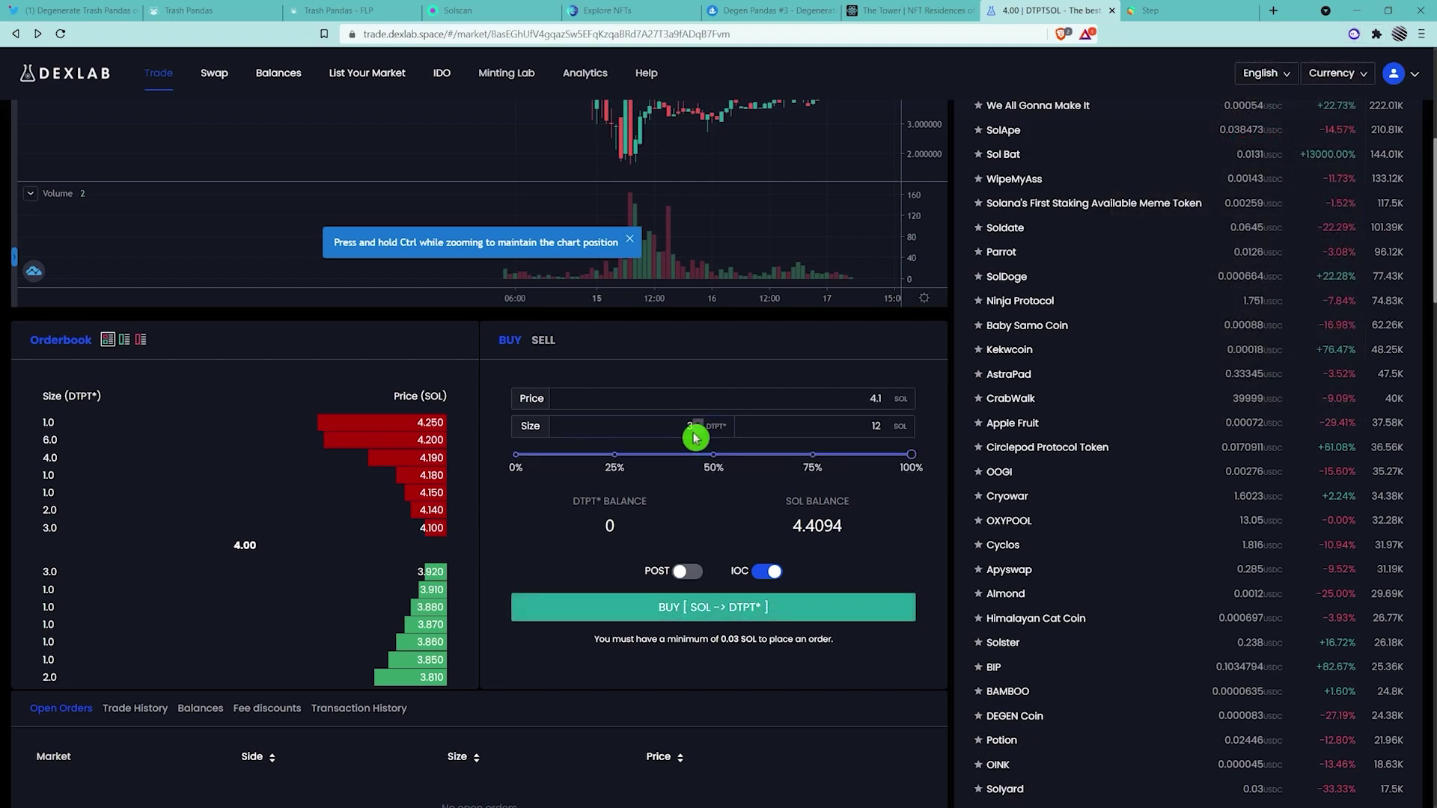
key("BackSpace")
type("1")
left_click(884, 407)
type("2")
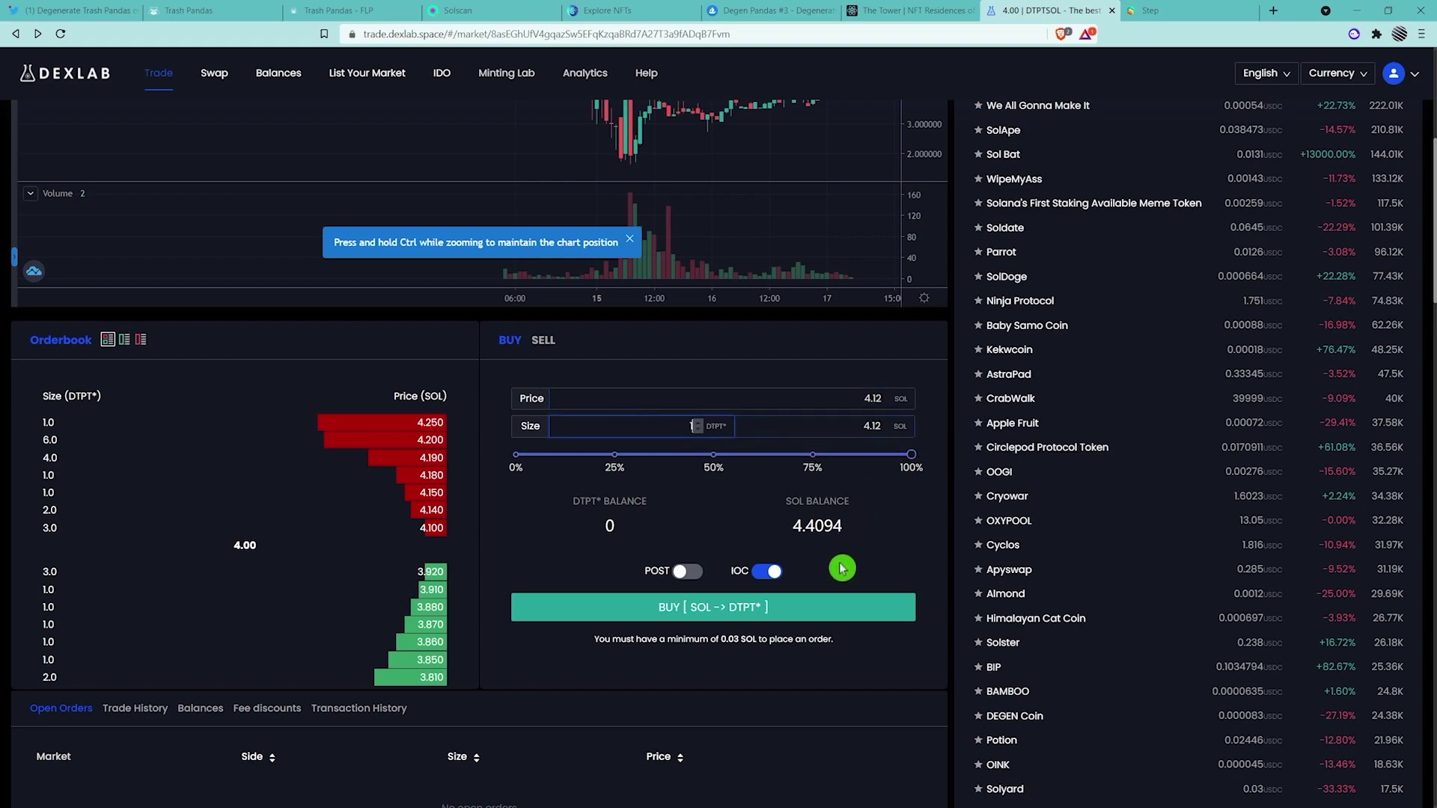
left_click(764, 572)
left_click(732, 614)
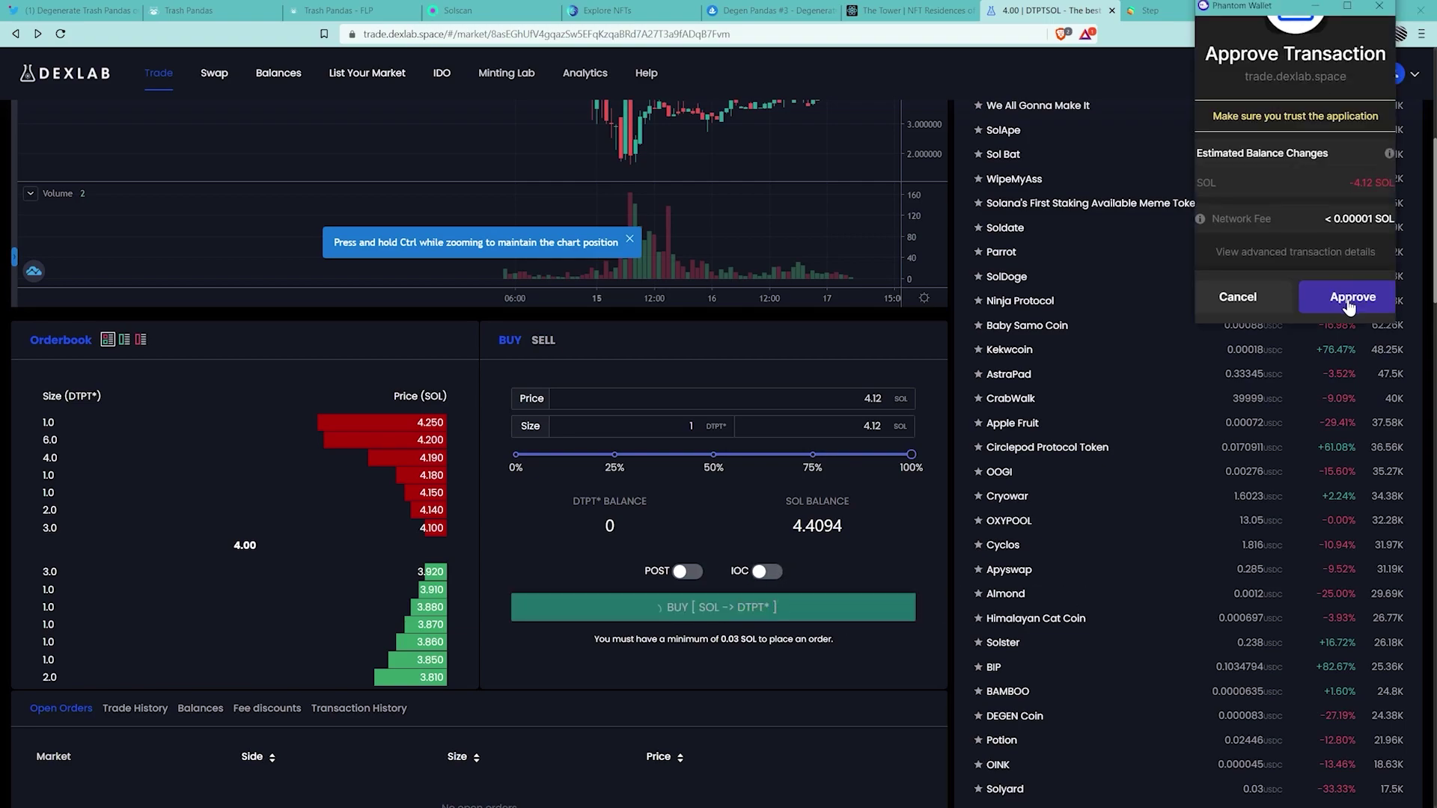
left_click(1350, 297)
scroll(930, 641, "down", 7)
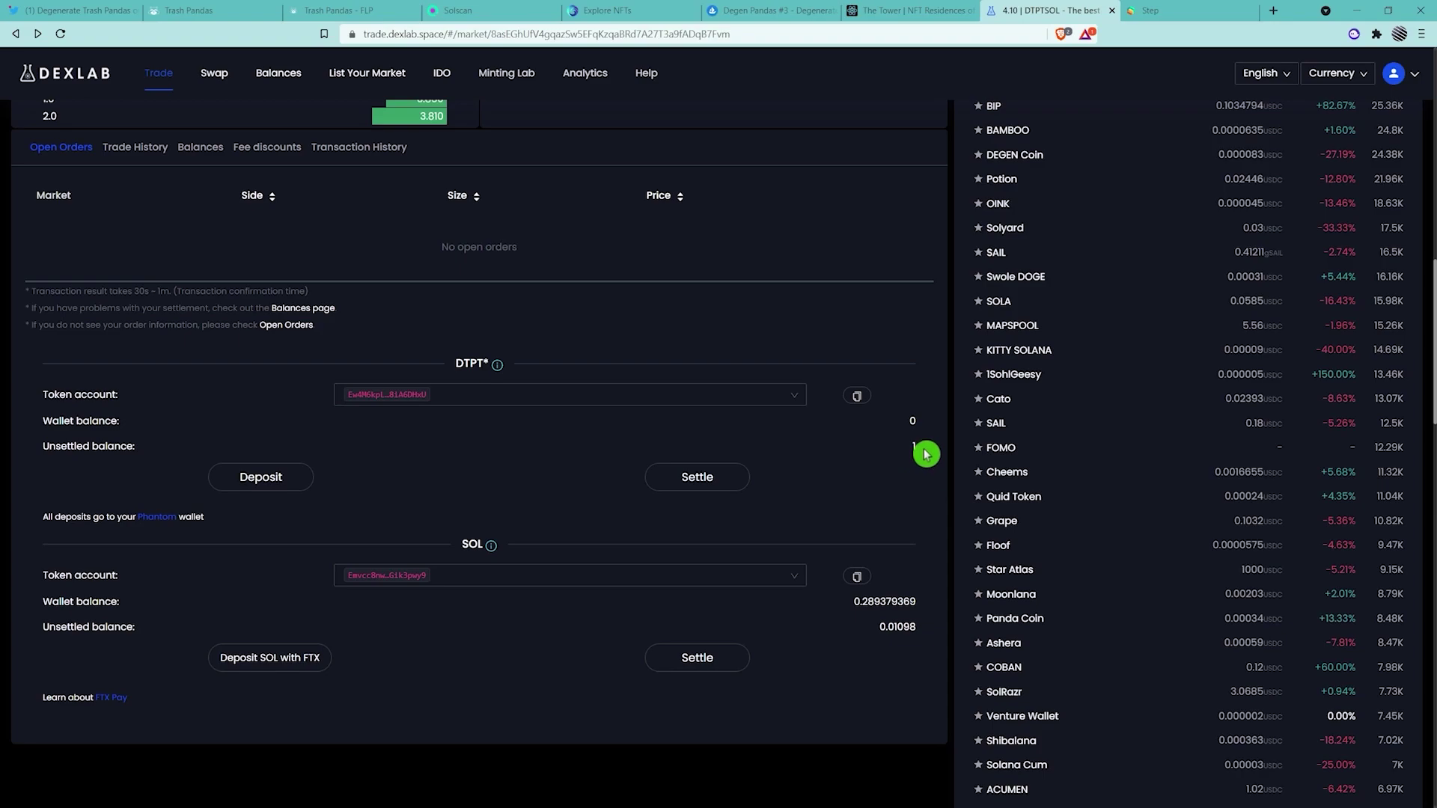
- Settle the unsettled 1 DTPT into the wallet via Phantom, then view the wallet's collectibles
left_click(717, 487)
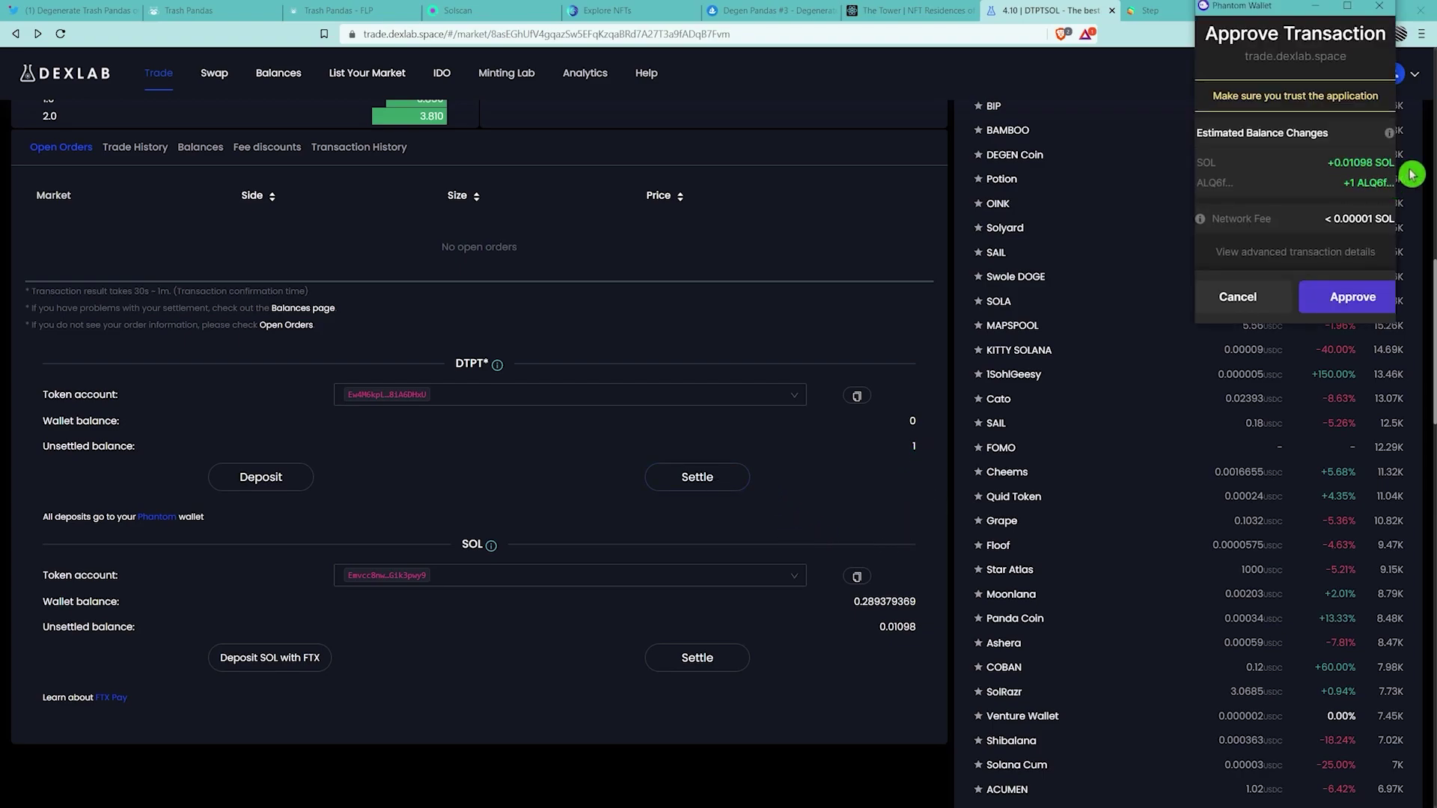
left_click(1355, 298)
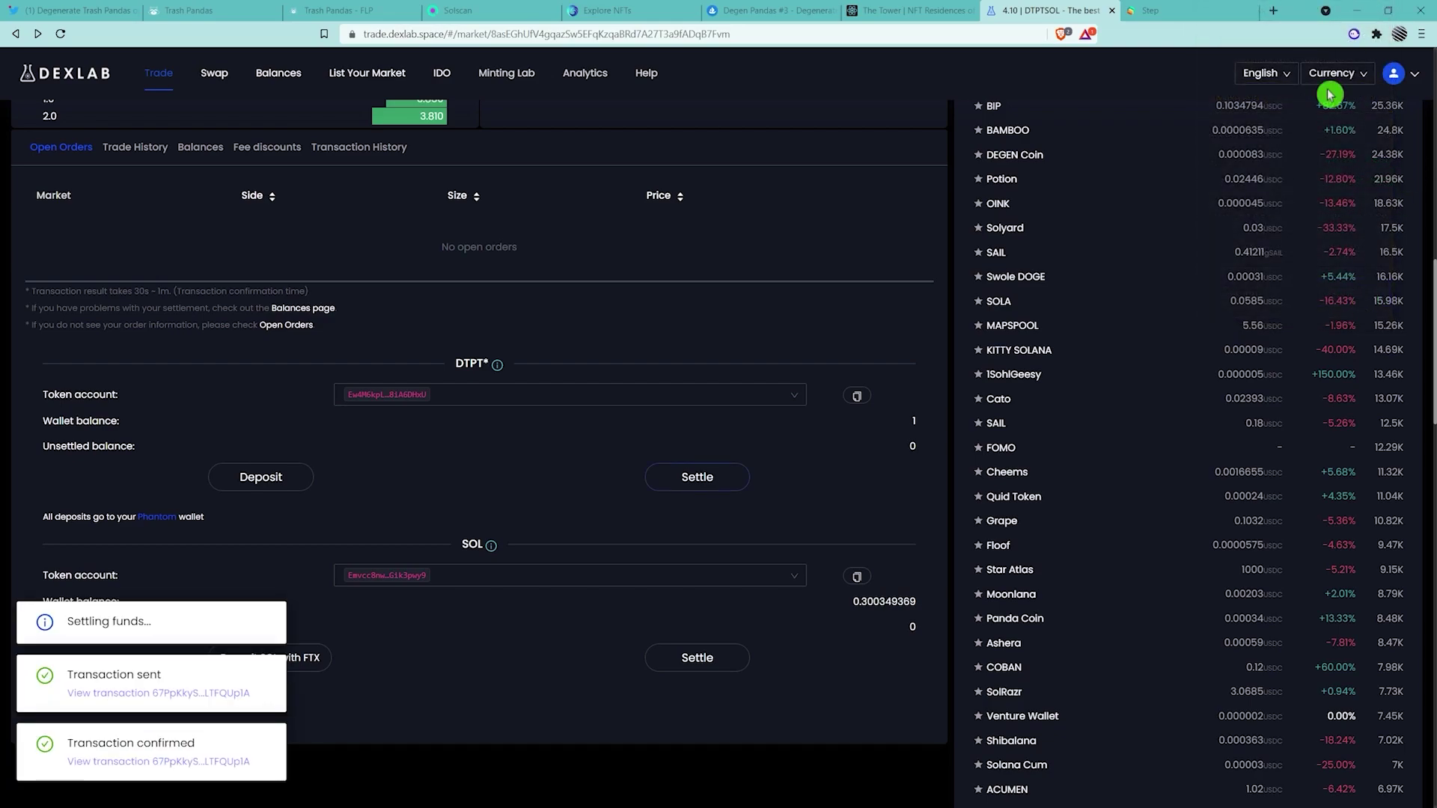
left_click(1353, 36)
left_click(1190, 402)
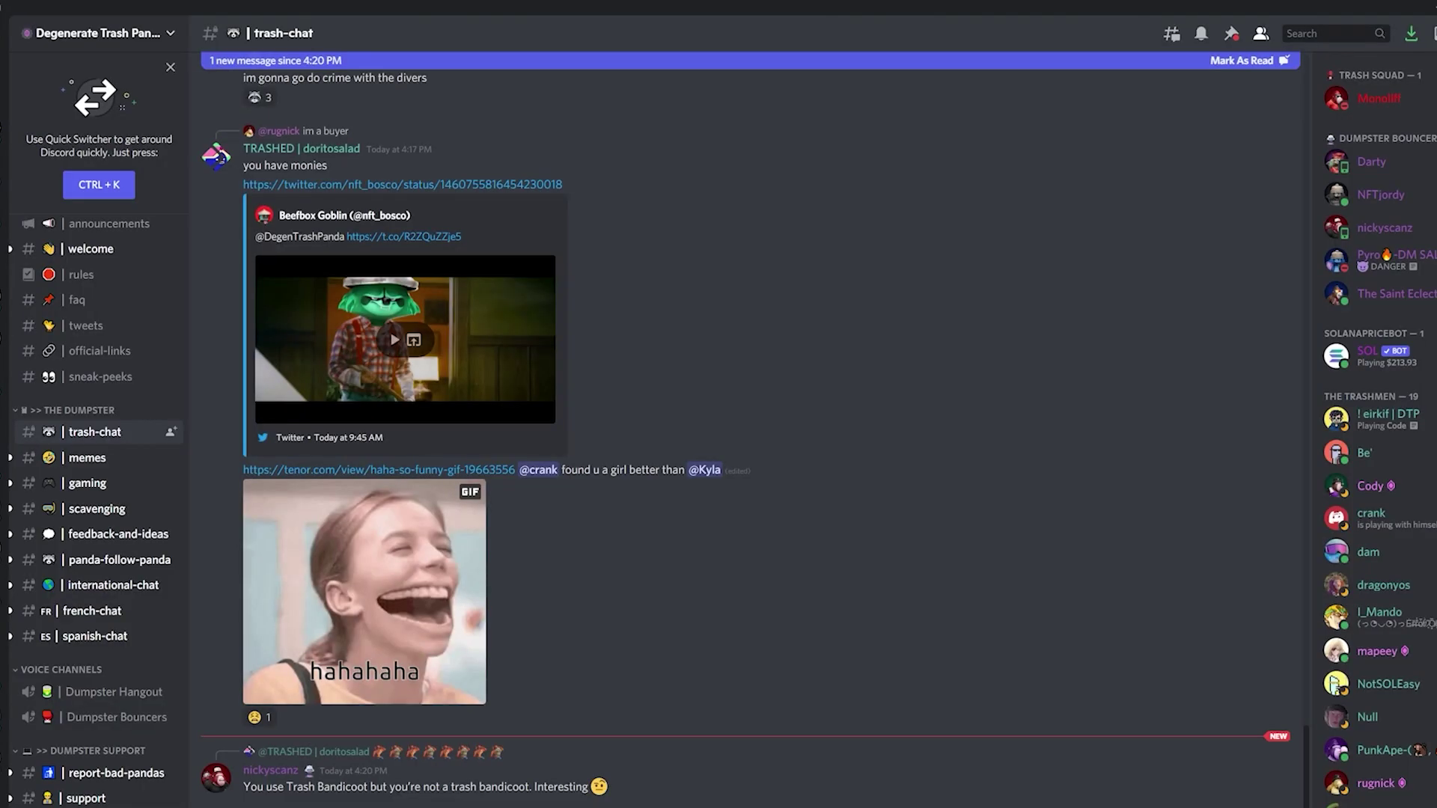
- Switch to the #gaming channel and glance through its pinned messages before closing them
left_click(171, 485)
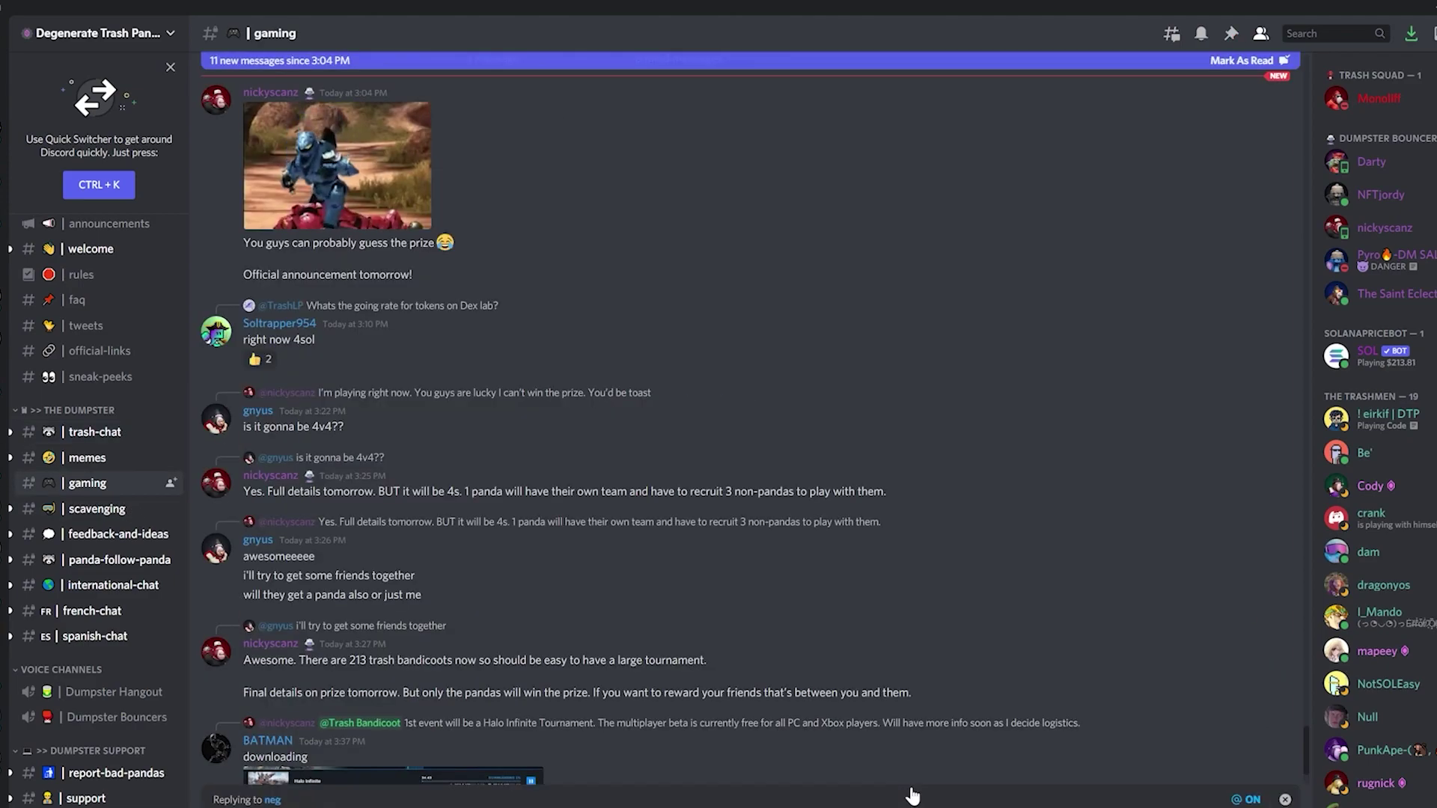
left_click(1231, 33)
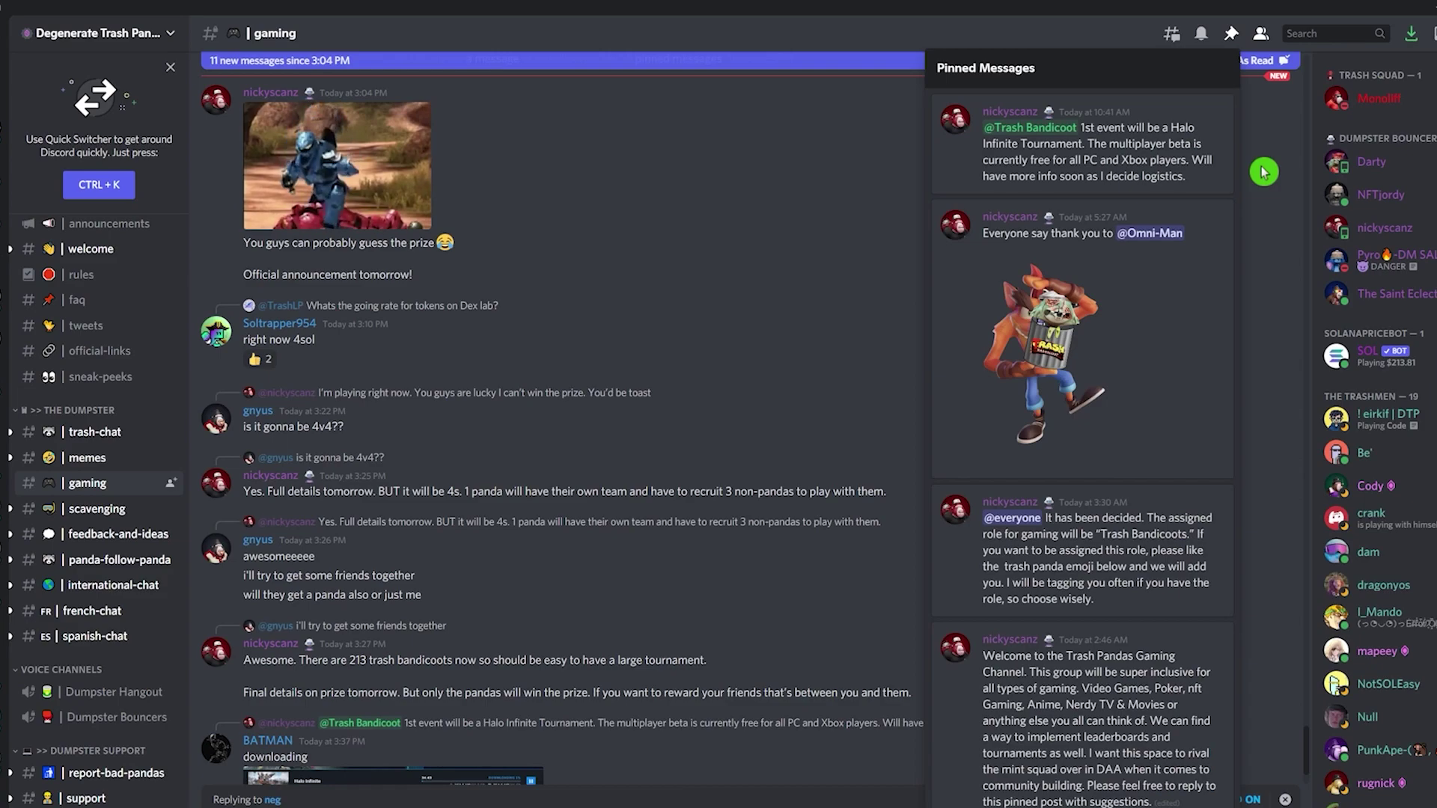
left_click(685, 462)
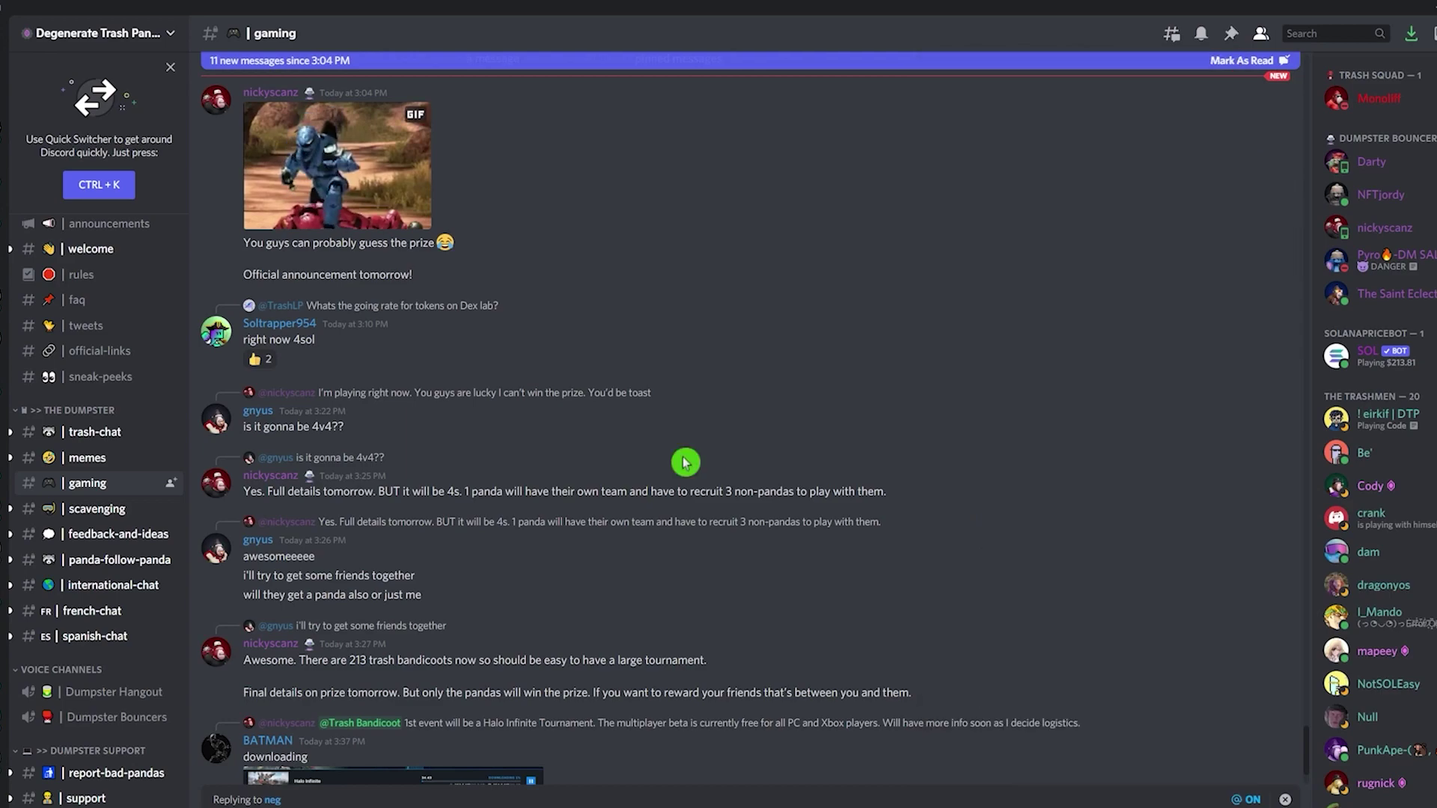
- Open the #memes channel to browse the shared Degen Trash Pandas posts
left_click(107, 467)
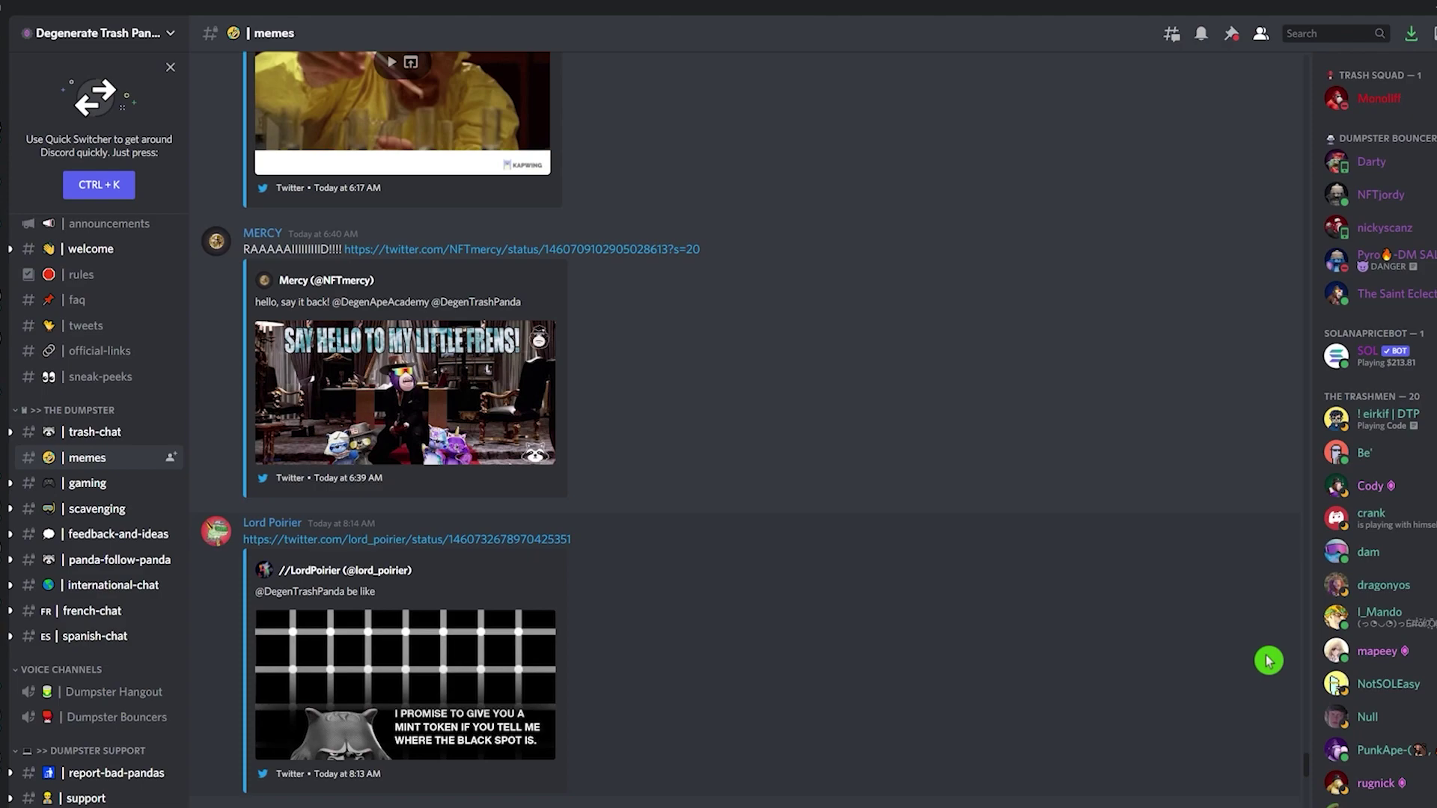